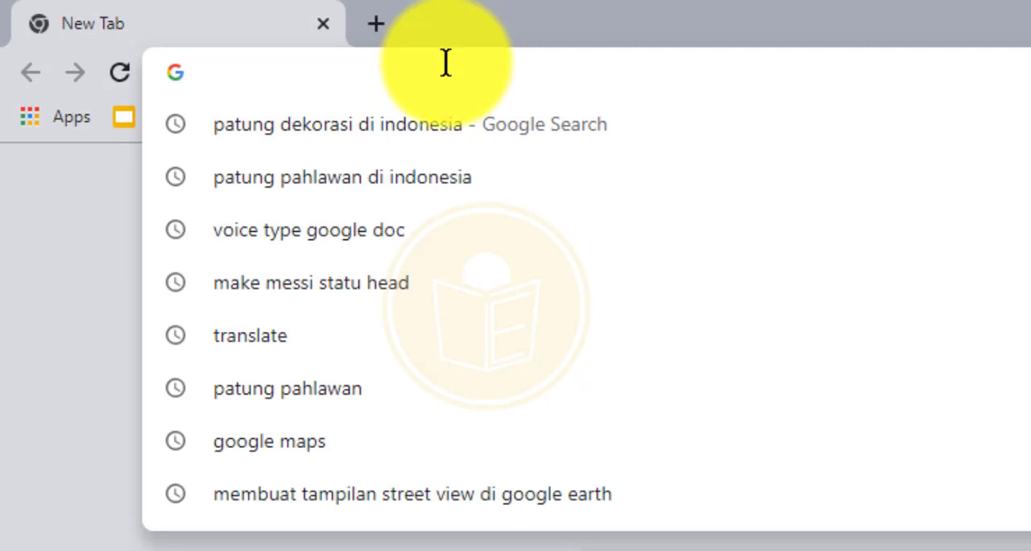
Step: Open quizizz.com in the browser
type("q")
key("Right")
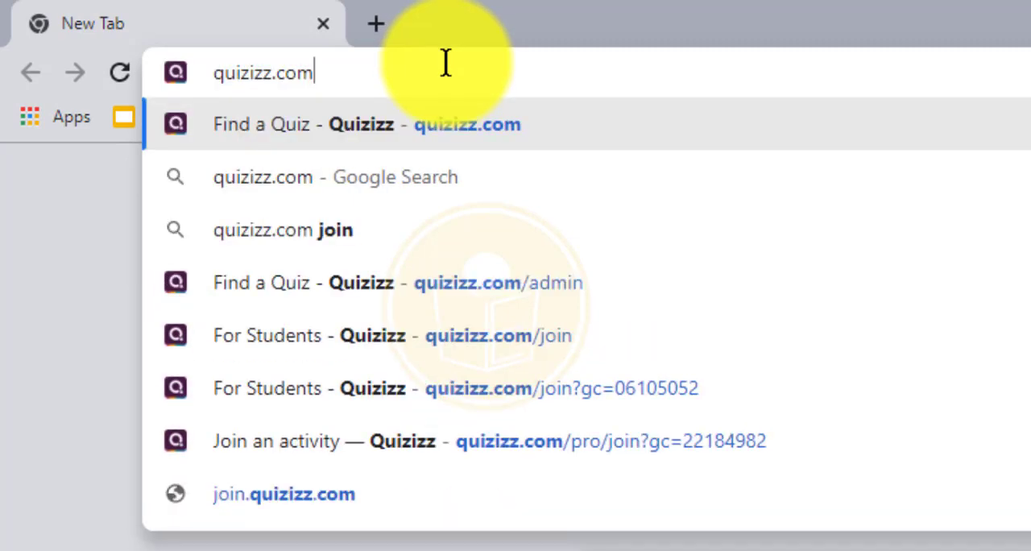
key("Return")
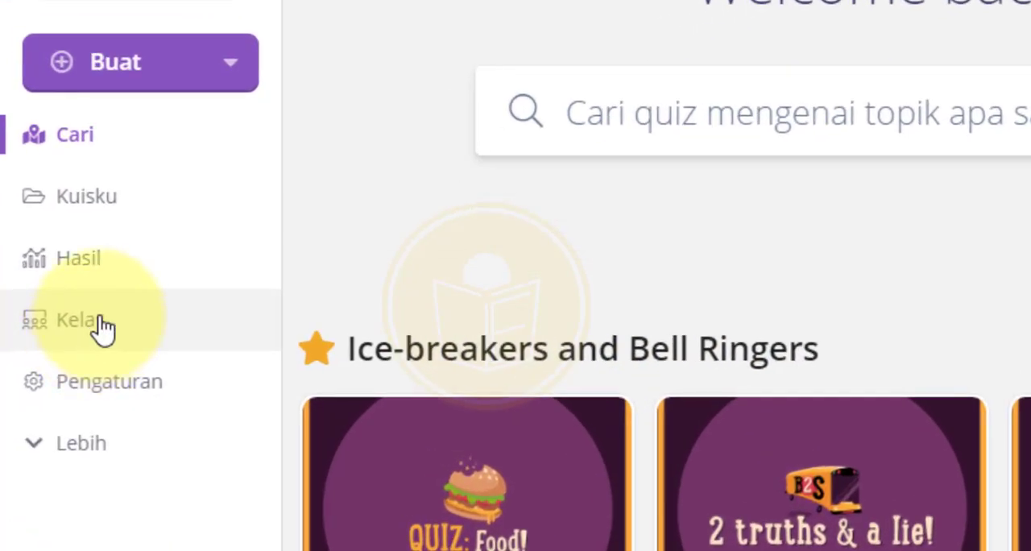
Step: Go to the Classes page and start importing classes from Google Classroom
left_click(103, 328)
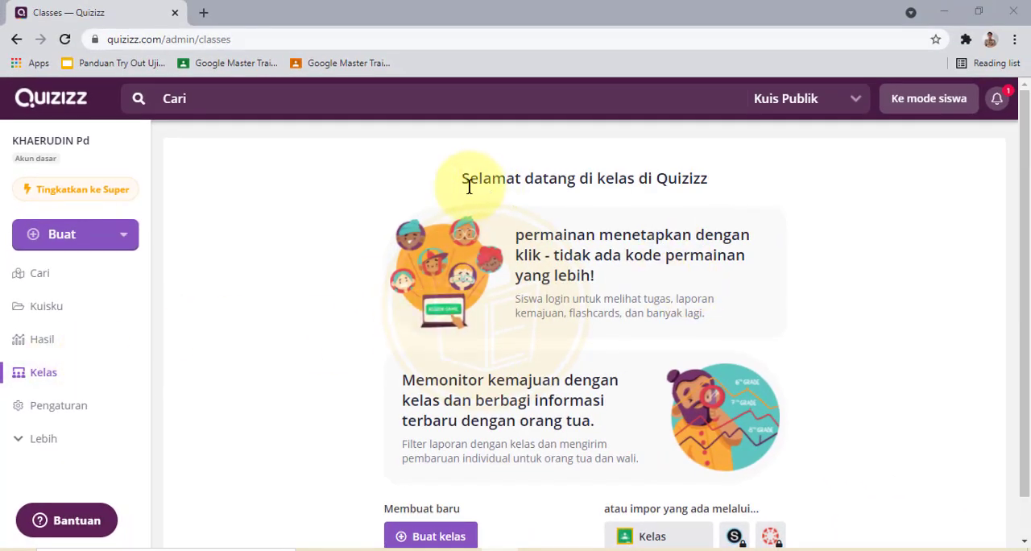
left_click_drag(463, 177, 730, 182)
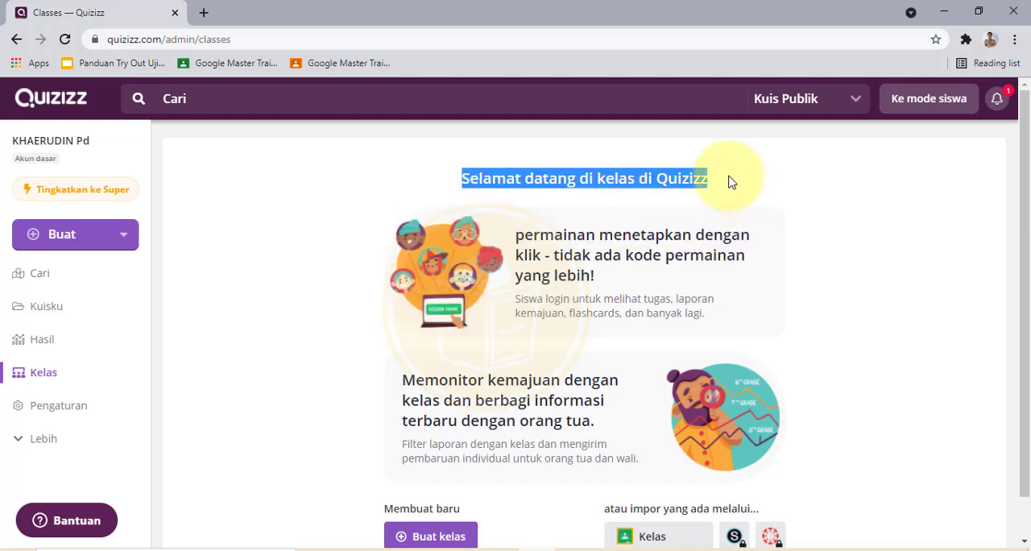
left_click(779, 200)
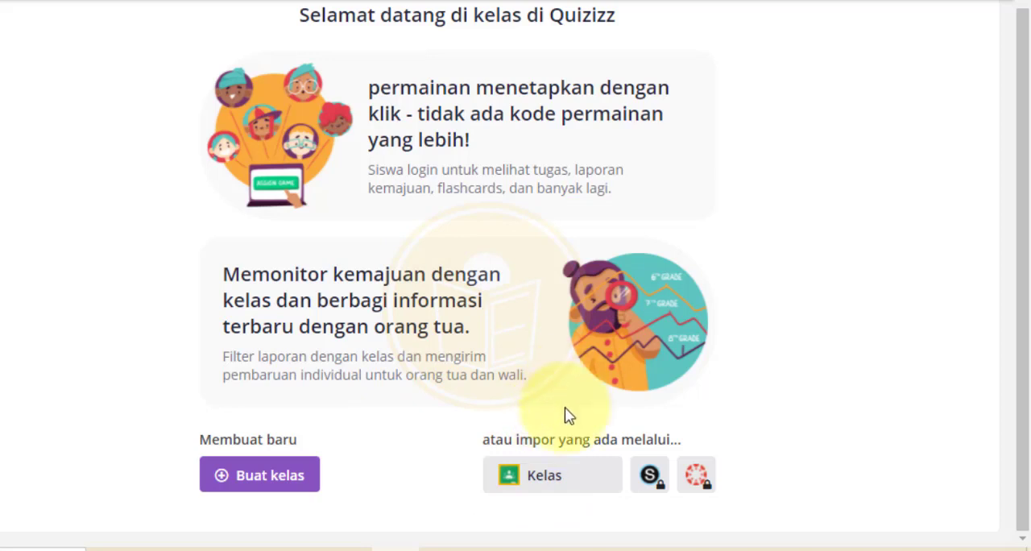
left_click(545, 488)
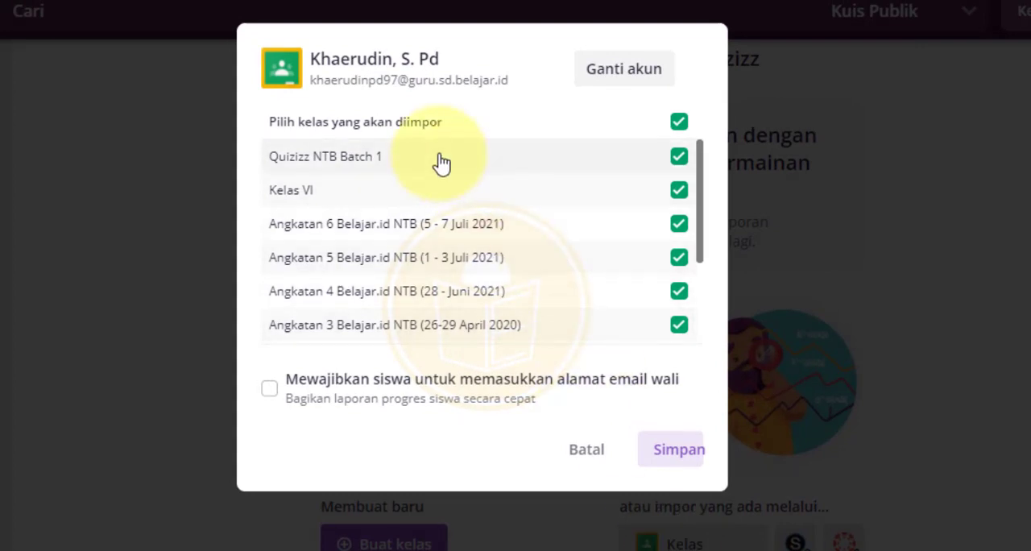
scroll(439, 165, "down", 3)
scroll(439, 166, "up", 3)
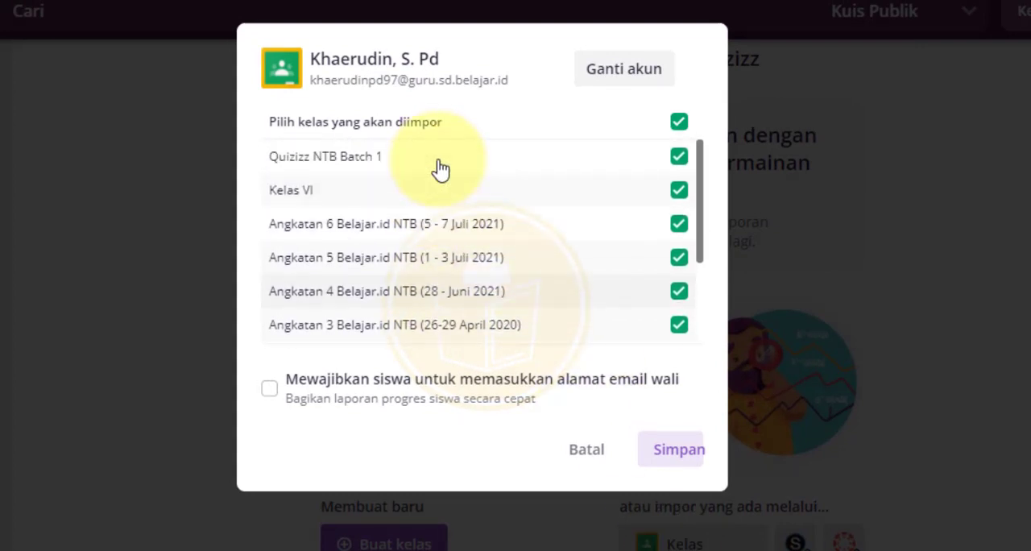
scroll(481, 182, "down", 3)
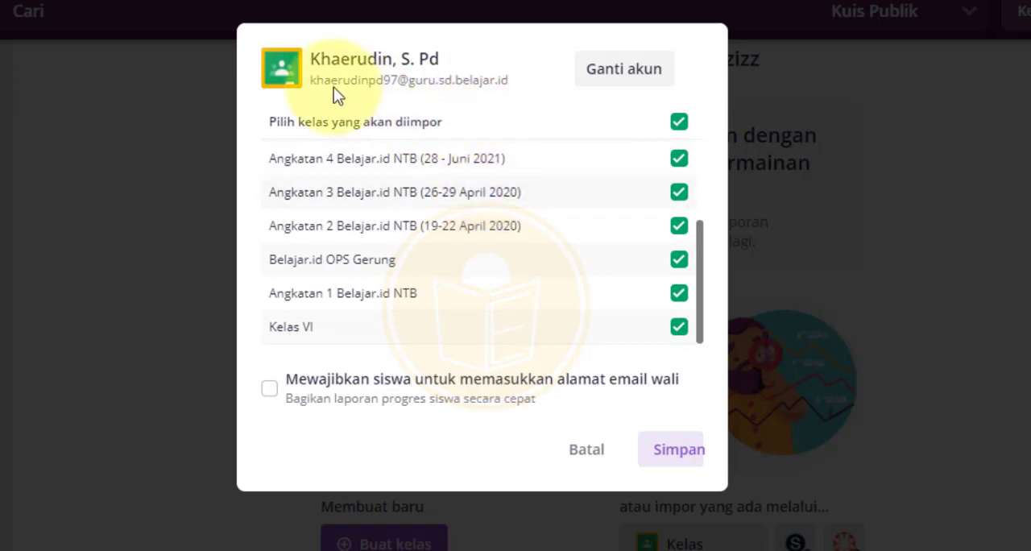
left_click_drag(313, 81, 507, 79)
left_click(515, 87)
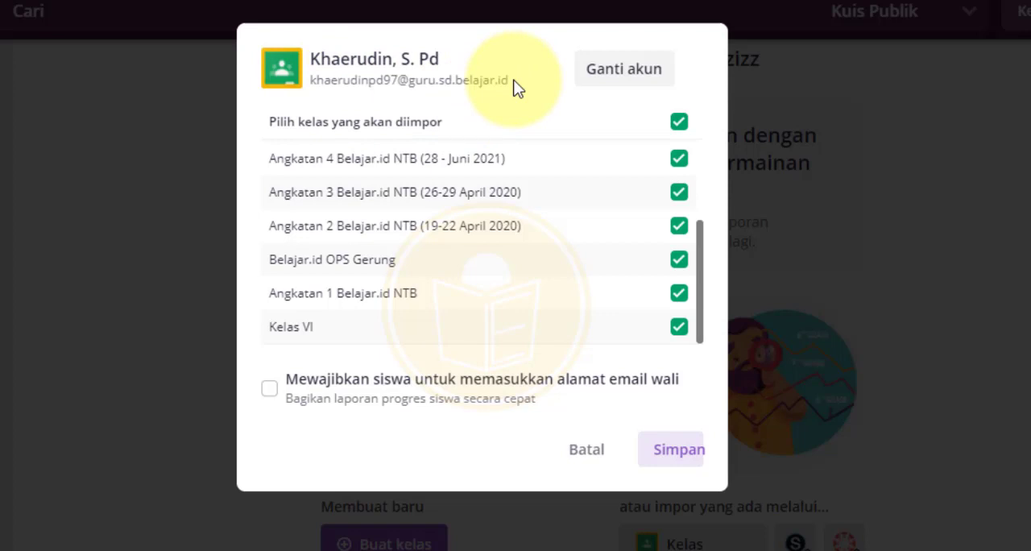
left_click(610, 80)
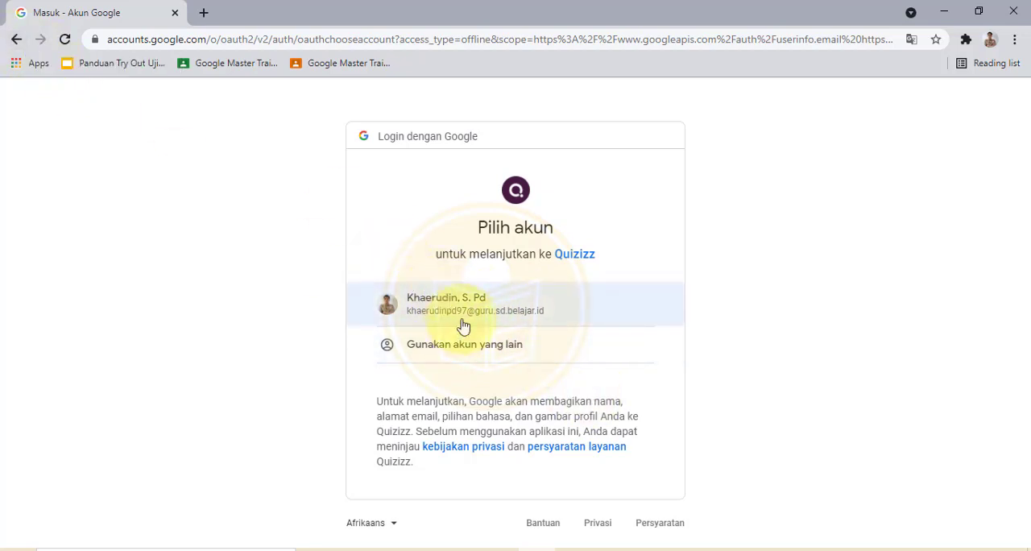
left_click(16, 38)
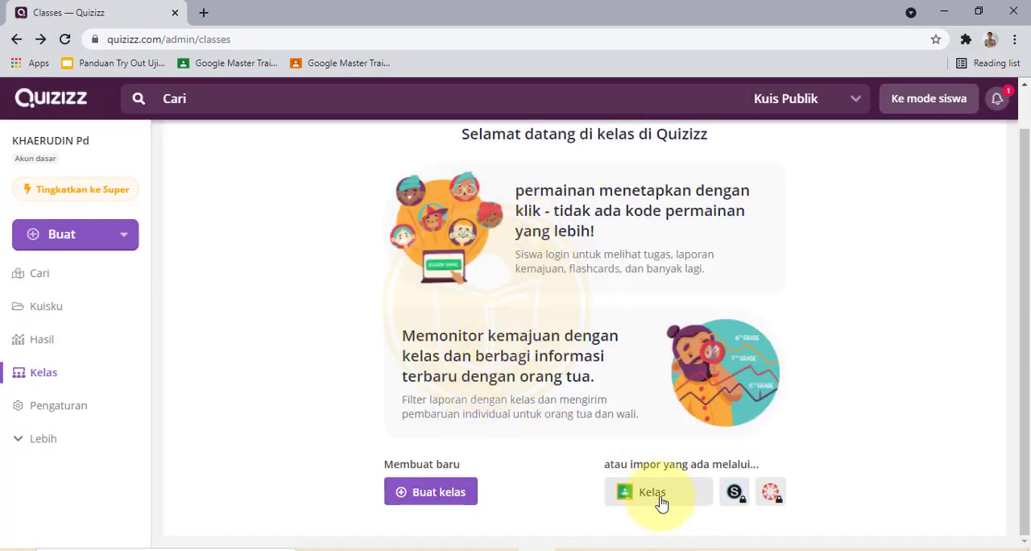
Step: Reopen the Google Classroom import dialog and scroll through the list of classes to import
left_click(658, 494)
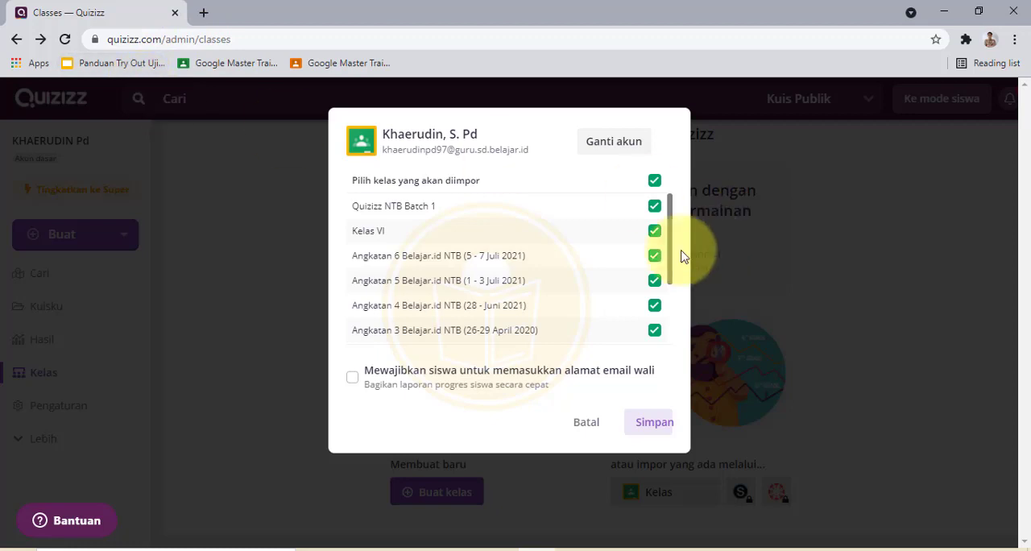
scroll(564, 211, "down", 2)
scroll(578, 242, "up", 2)
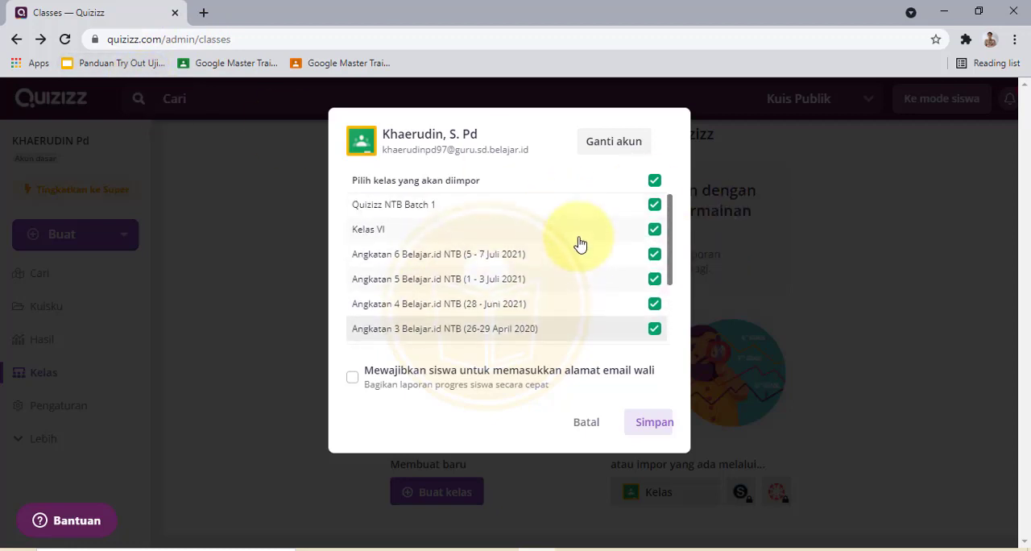
scroll(586, 255, "down", 2)
scroll(587, 245, "up", 2)
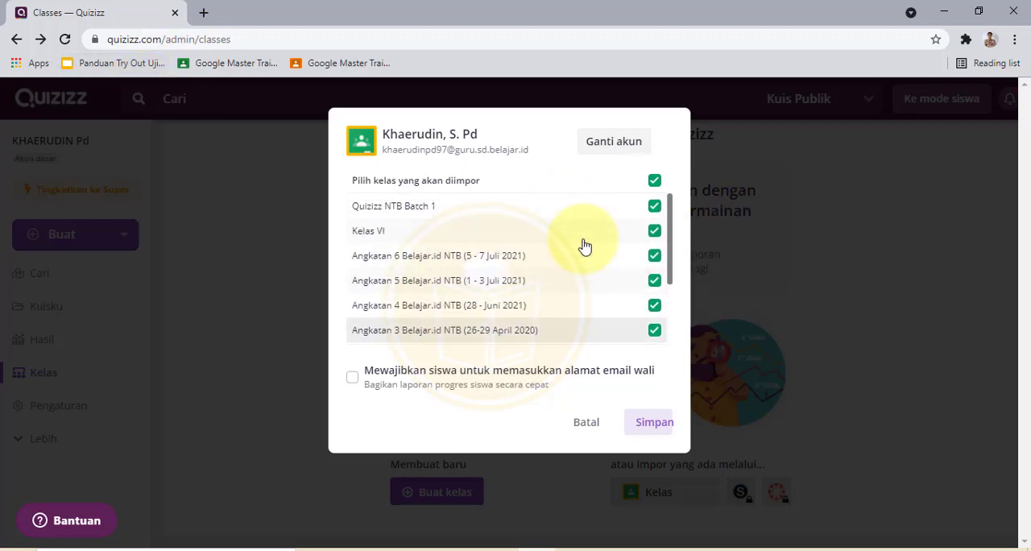
scroll(587, 221, "down", 2)
scroll(587, 221, "up", 2)
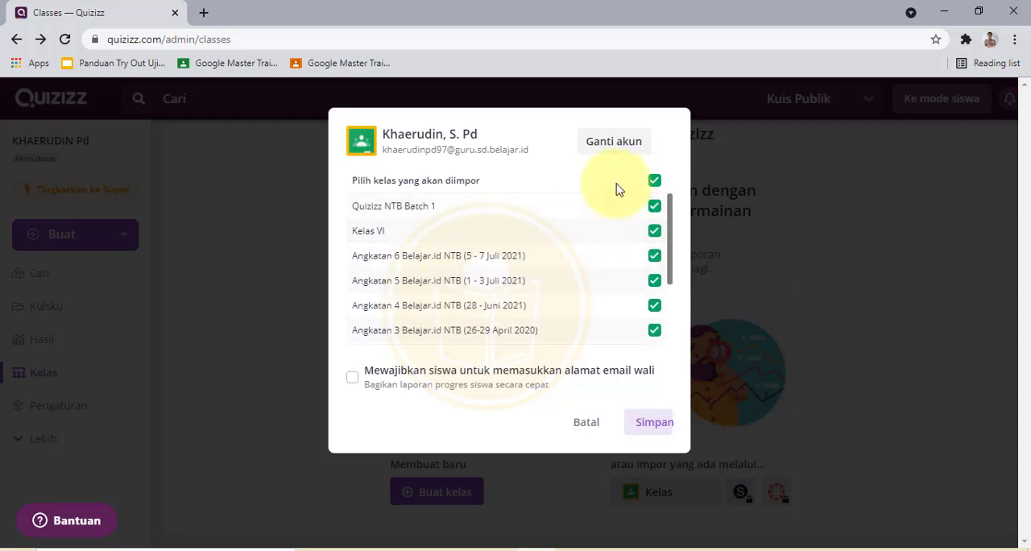
scroll(621, 241, "down", 3)
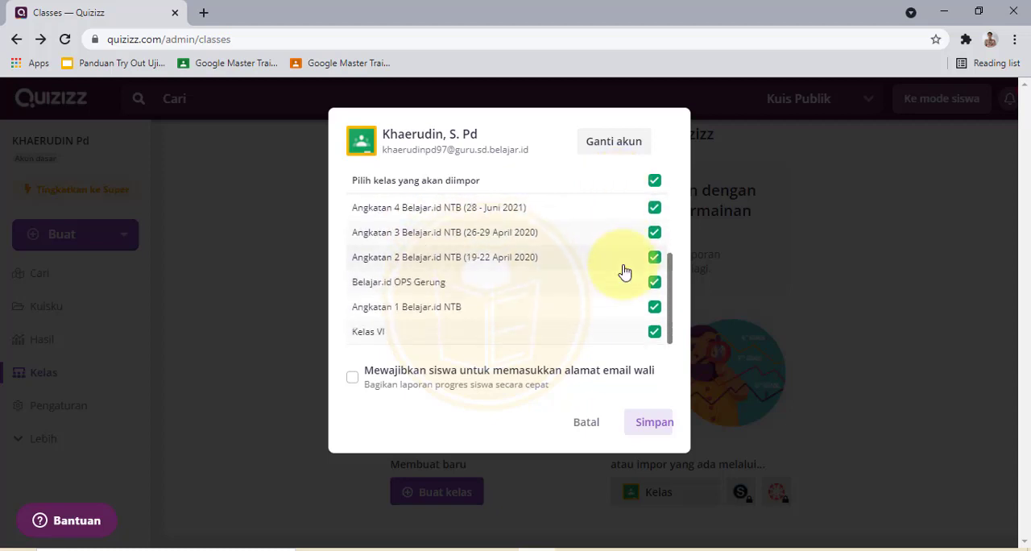
scroll(625, 272, "up", 2)
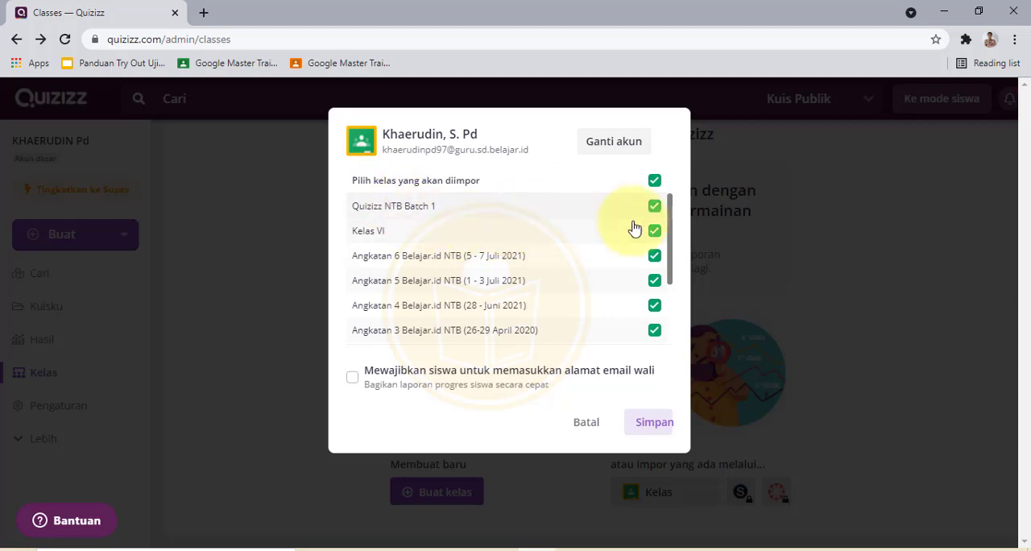
Step: Deselect all classes, then tick only Quizizz NTB Batch 1 and Belajar.id OPS Gerung for import
left_click(660, 187)
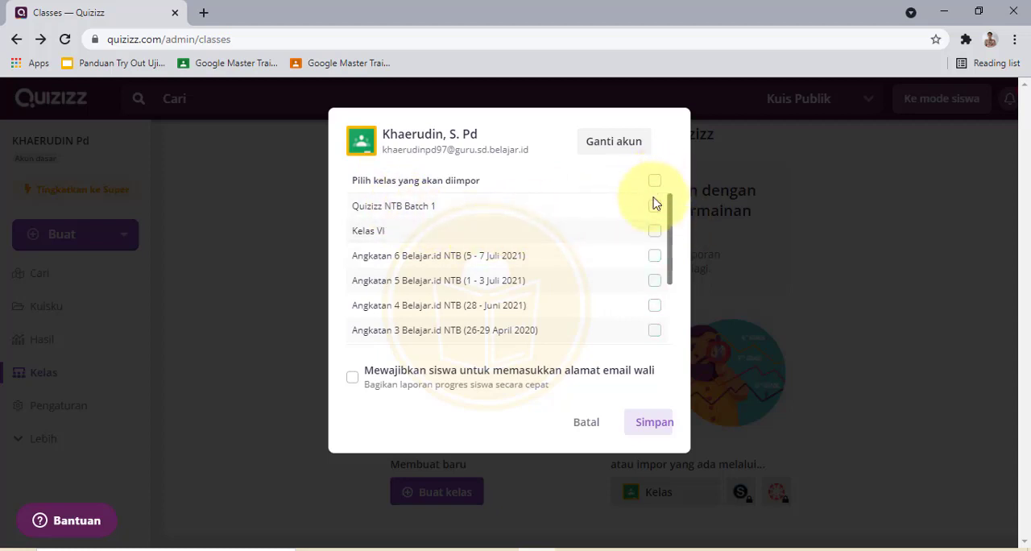
left_click(654, 210)
scroll(651, 237, "down", 2)
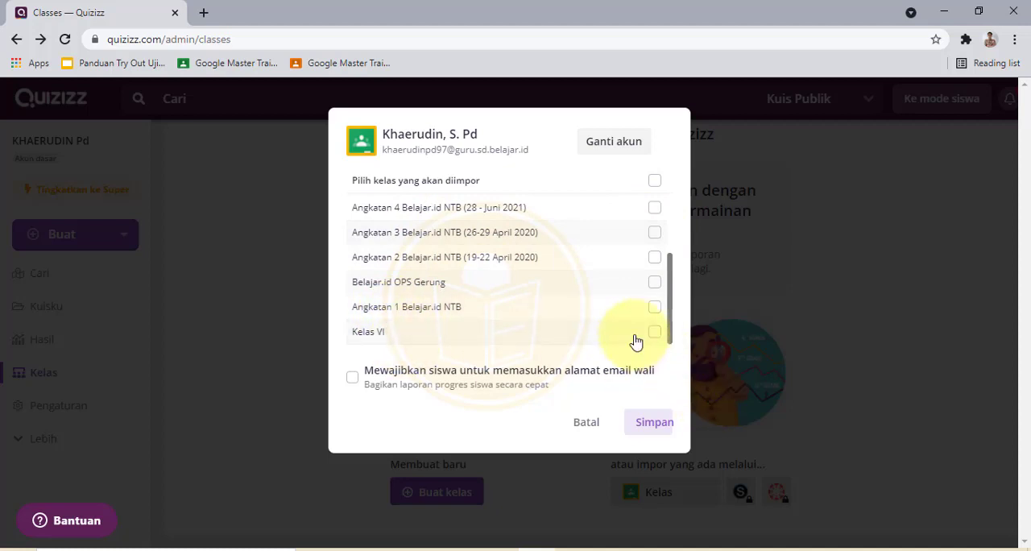
left_click(654, 284)
scroll(480, 268, "up", 2)
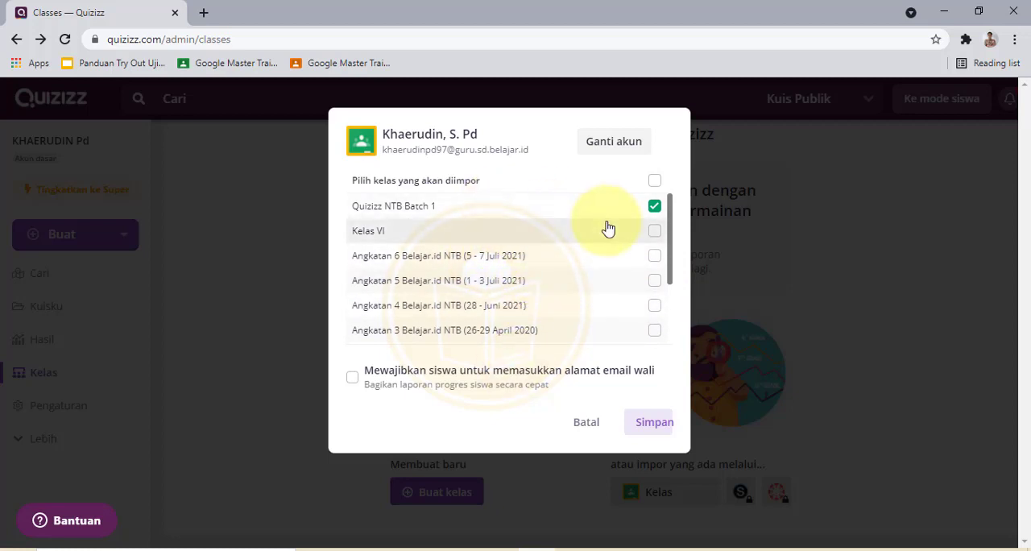
scroll(608, 230, "down", 2)
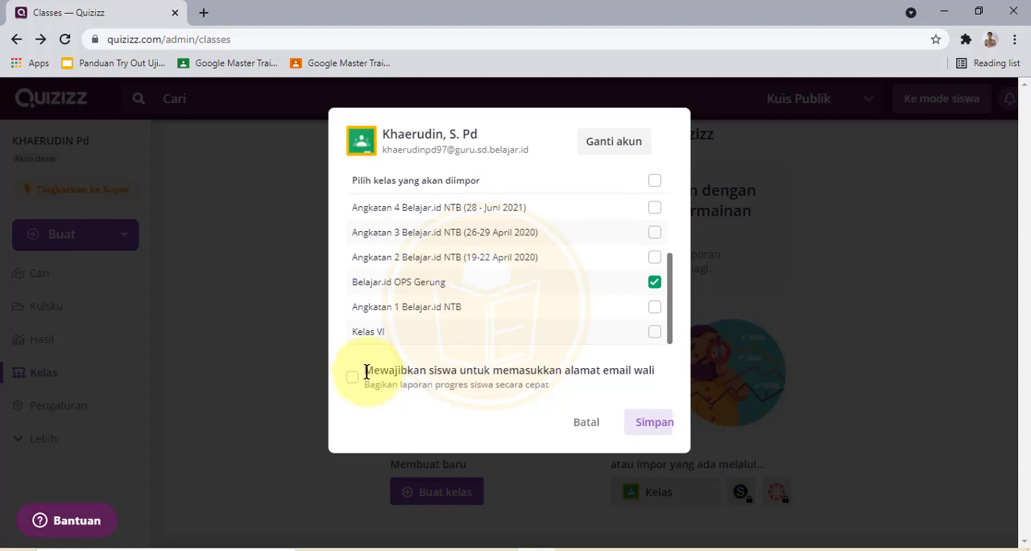
Step: Save the import of the two selected classes without requiring parents' email addresses
left_click_drag(367, 371, 661, 380)
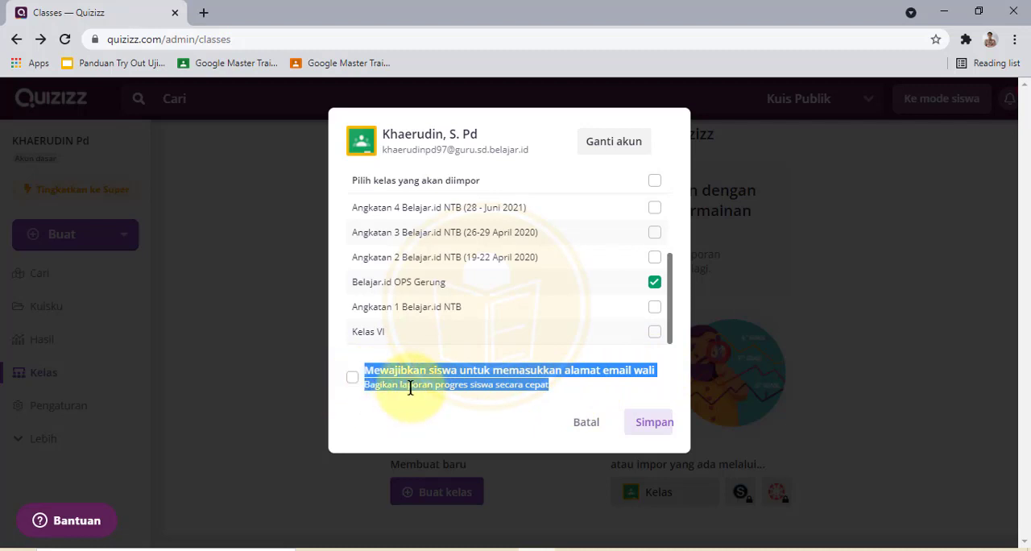
left_click(560, 386)
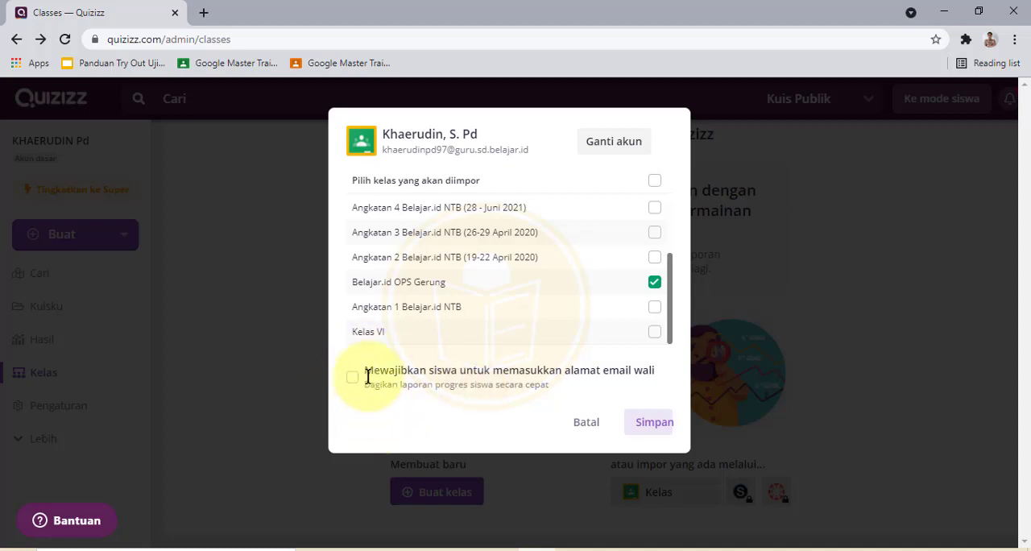
left_click(654, 424)
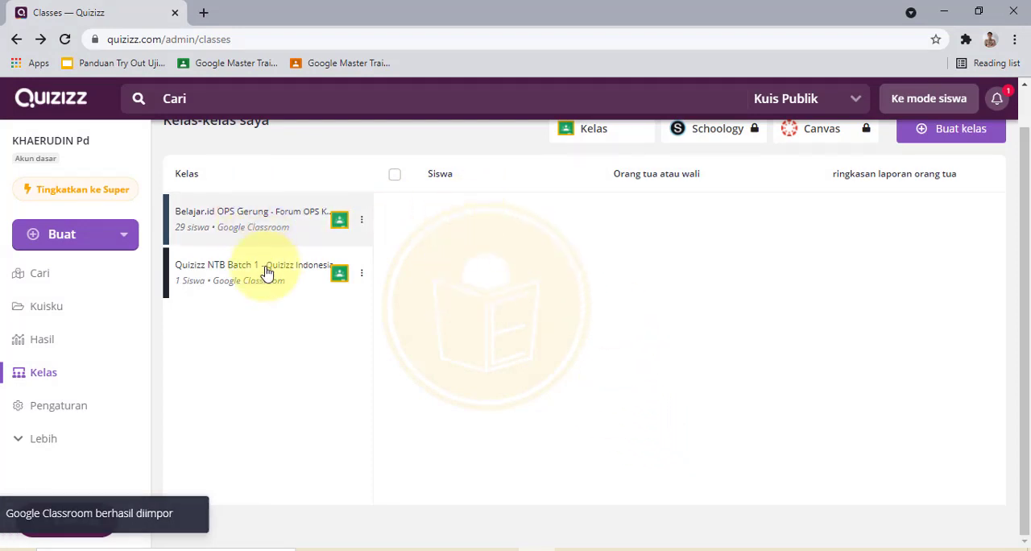
Step: Open the imported Belajar.id OPS Gerung class and review the student lists of the imported classes
left_click(246, 220)
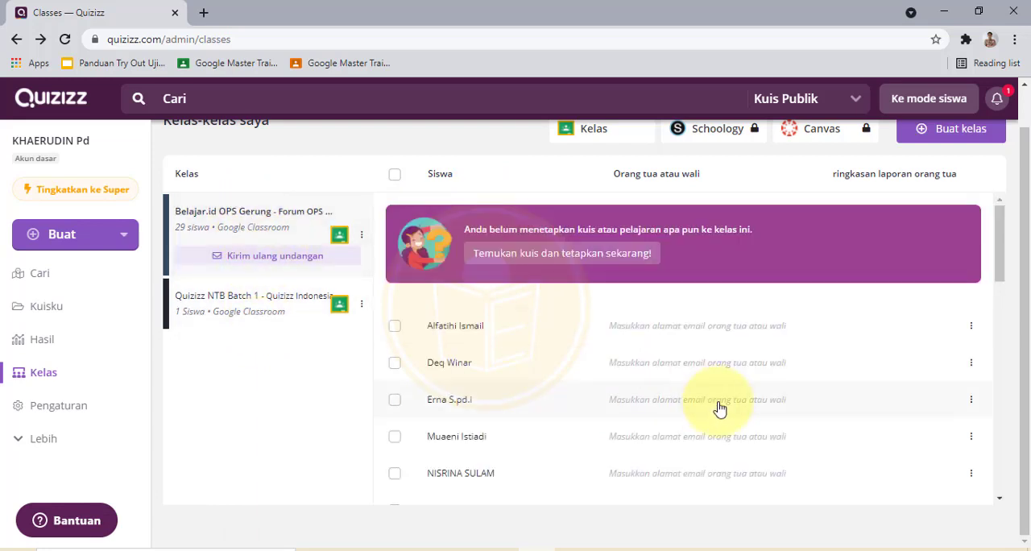
scroll(687, 371, "down", 8)
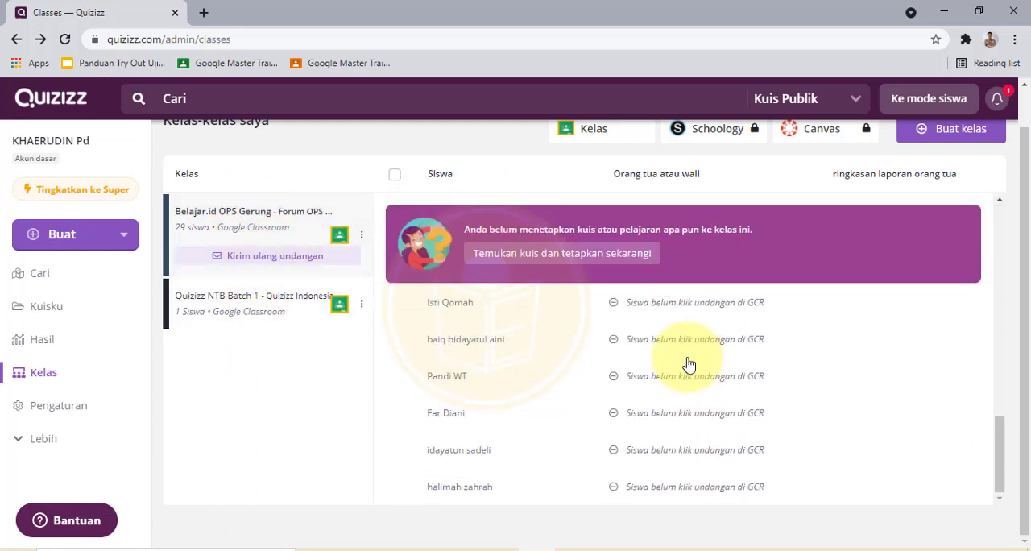
scroll(687, 367, "up", 8)
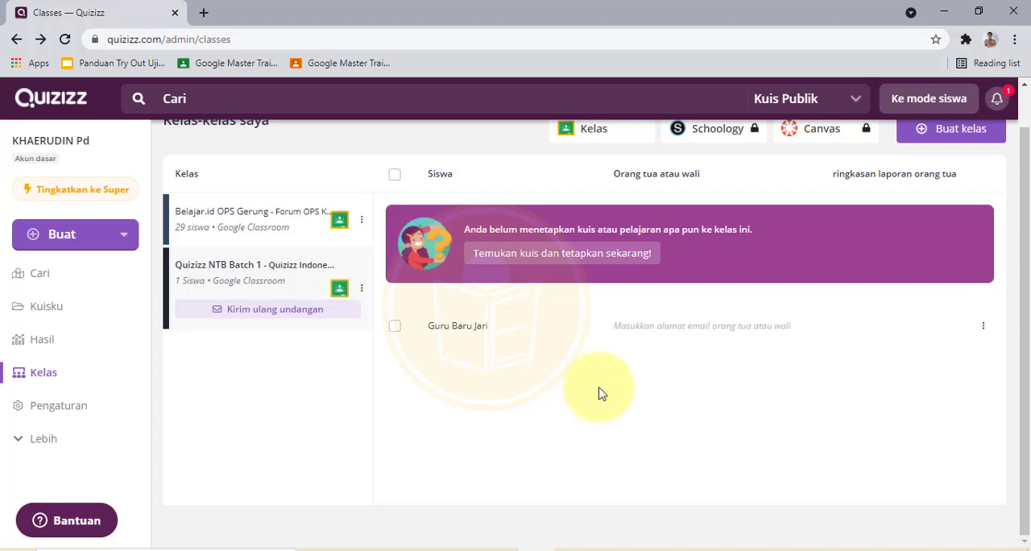
scroll(564, 362, "up", 1)
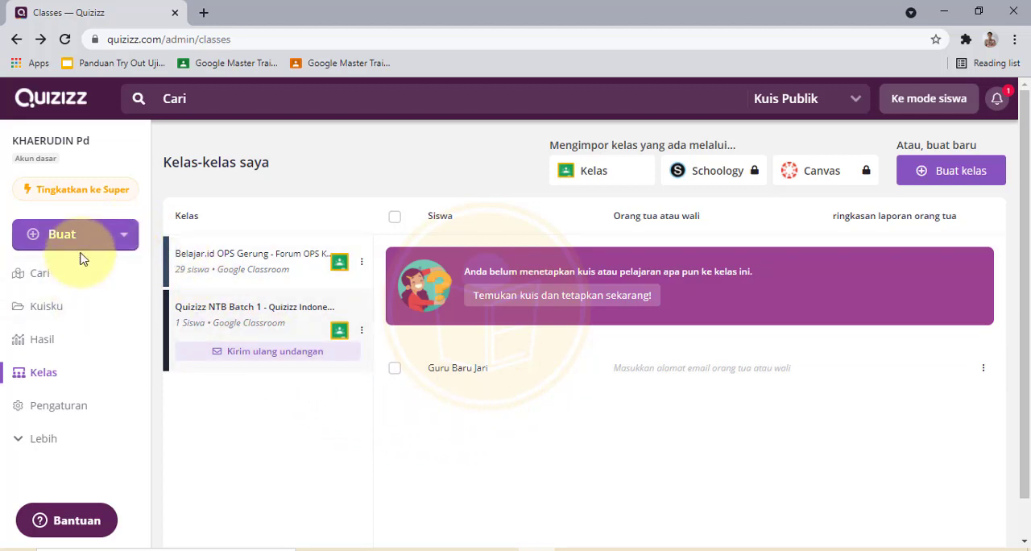
scroll(90, 292, "down", 1)
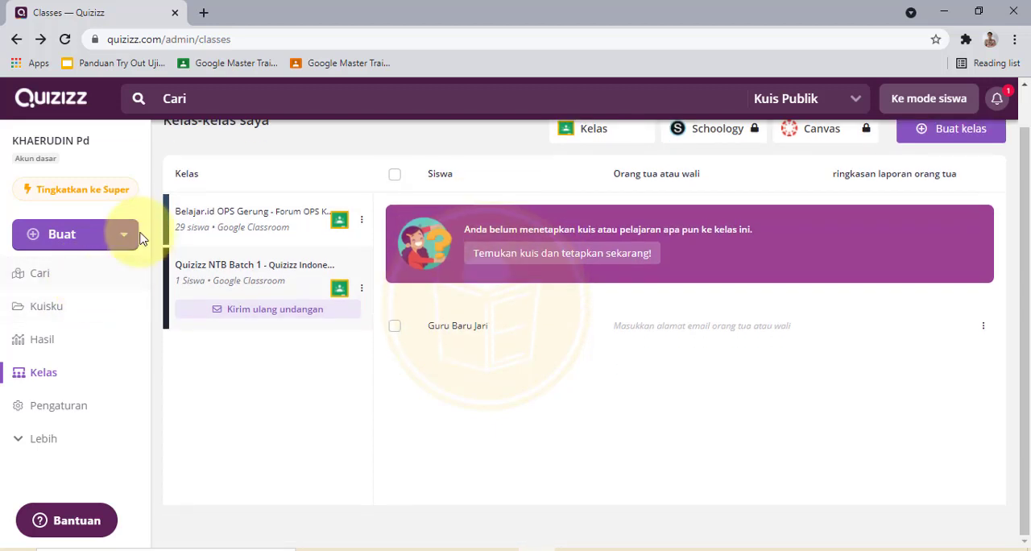
Step: Open the quiz Kuis Kemerdekaan RI 76 from the Kumpulan Kuis collection in My Quizzes
left_click(68, 313)
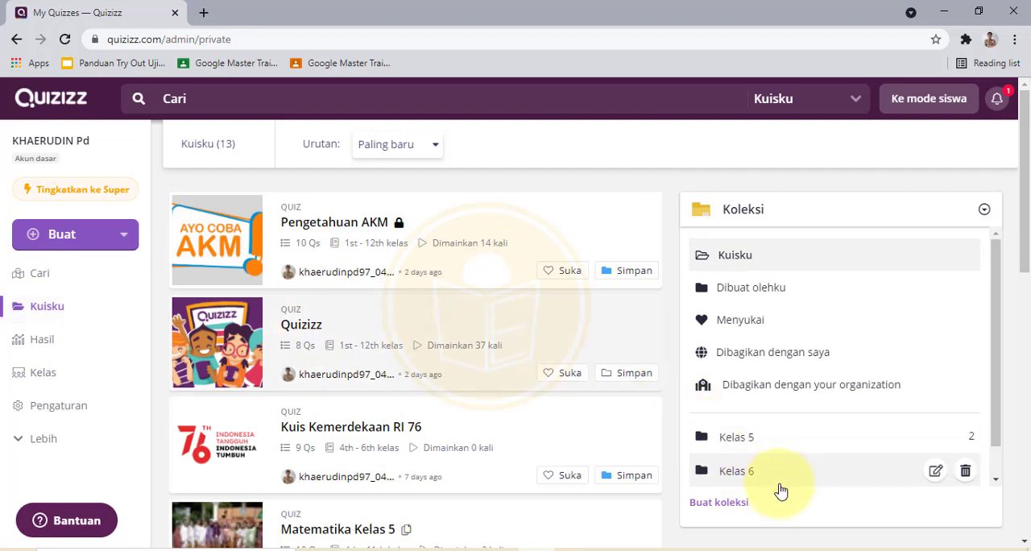
scroll(1025, 414, "down", 3)
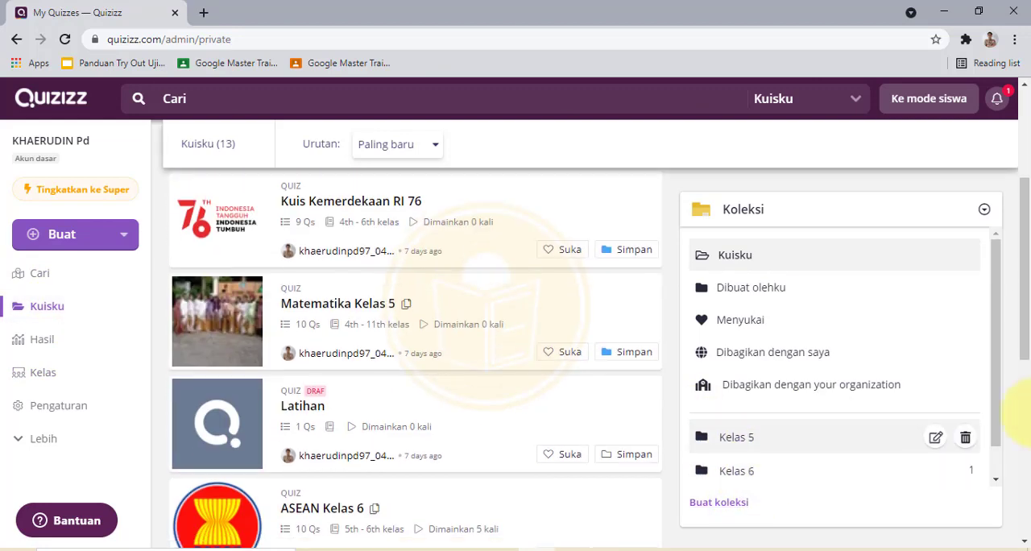
left_click_drag(996, 346, 1024, 448)
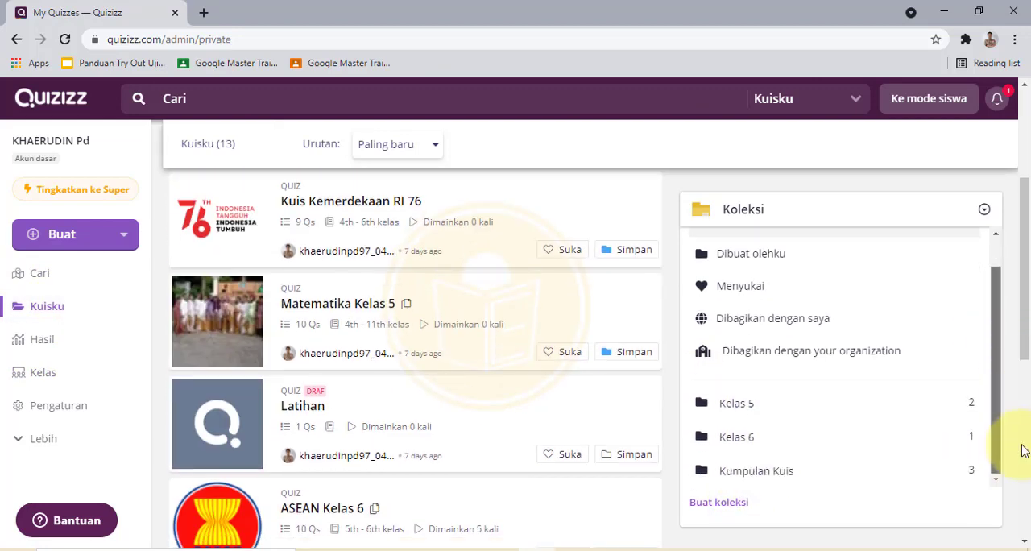
left_click(755, 471)
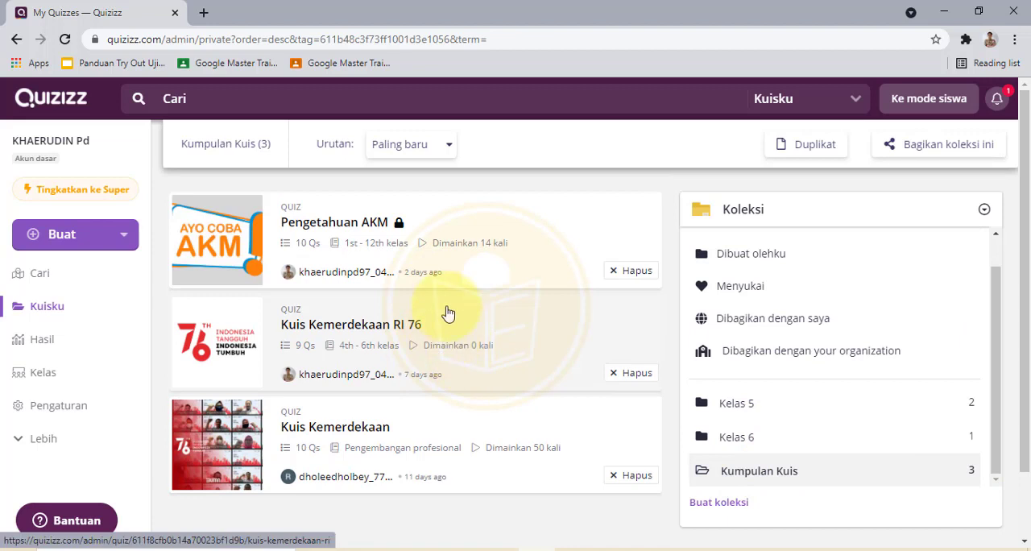
scroll(448, 282, "down", 1)
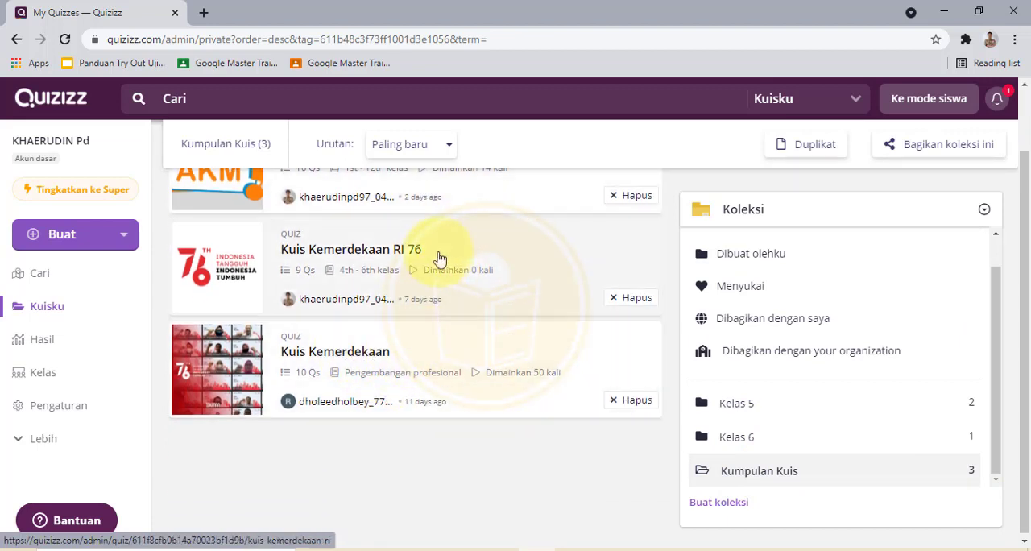
left_click(435, 252)
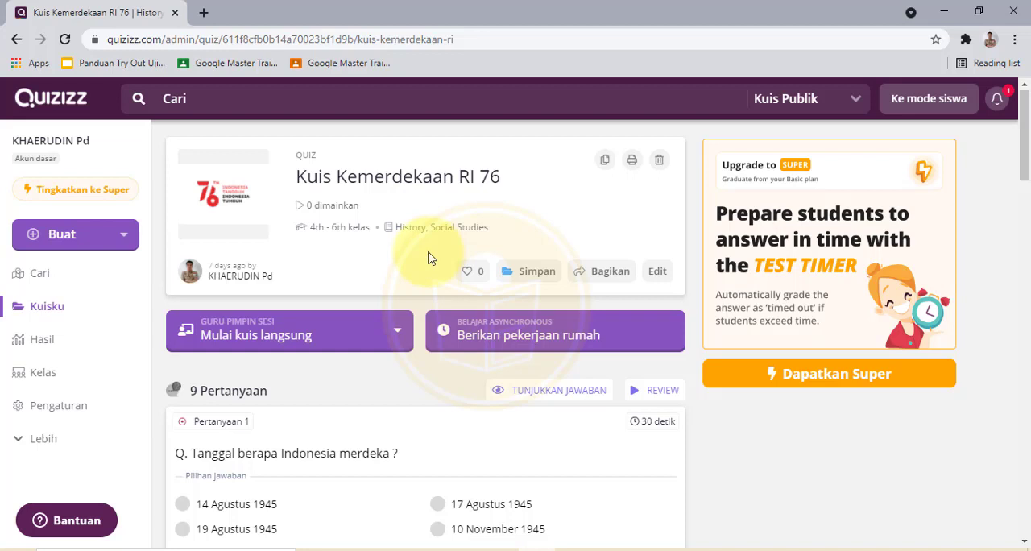
Step: Assign the quiz as homework and set the deadline to Monday, August 30
left_click(568, 342)
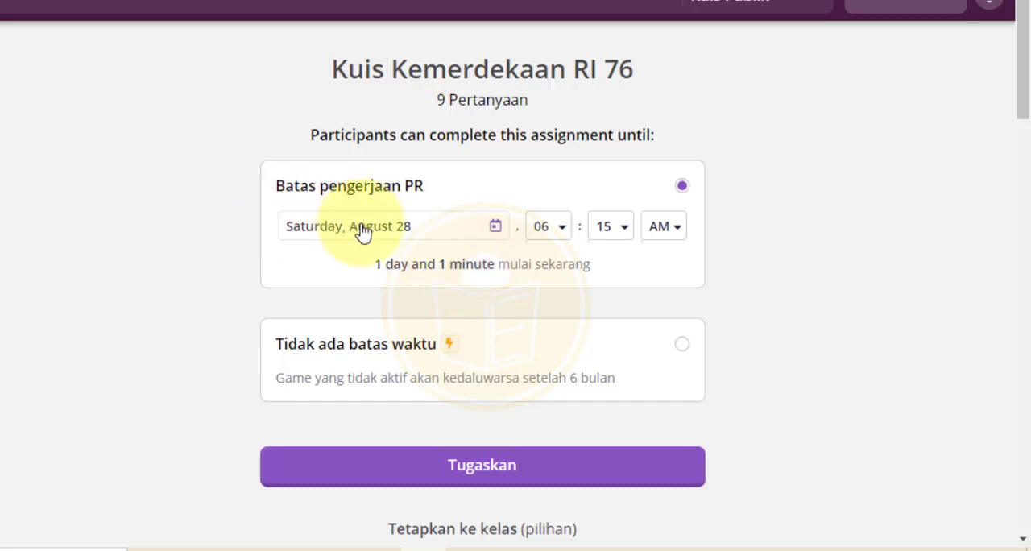
left_click(496, 232)
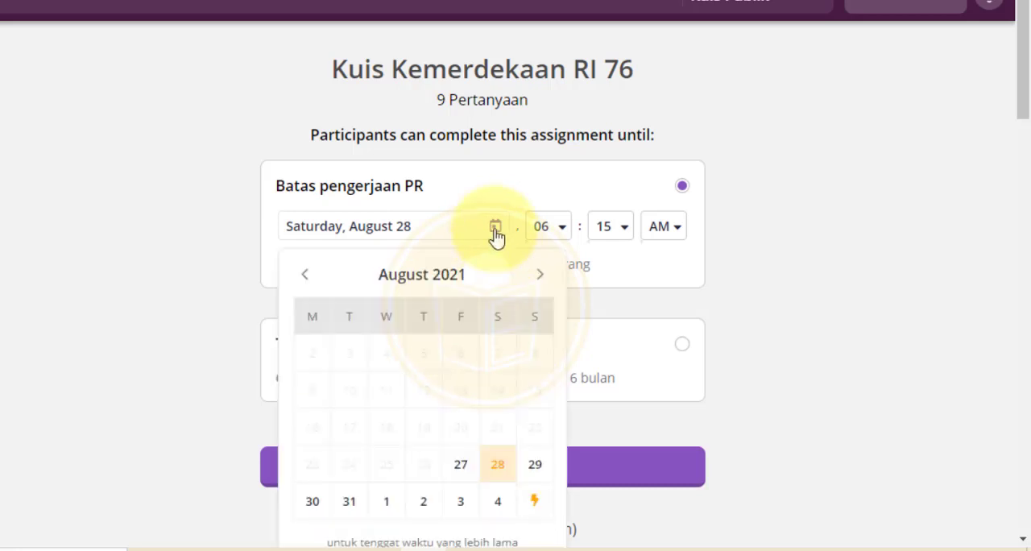
left_click(313, 503)
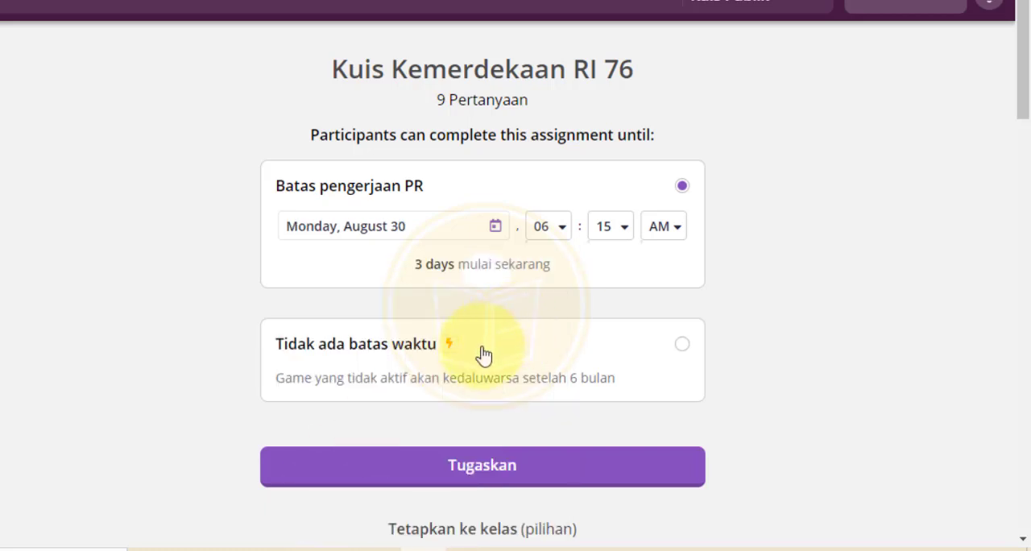
left_click(492, 230)
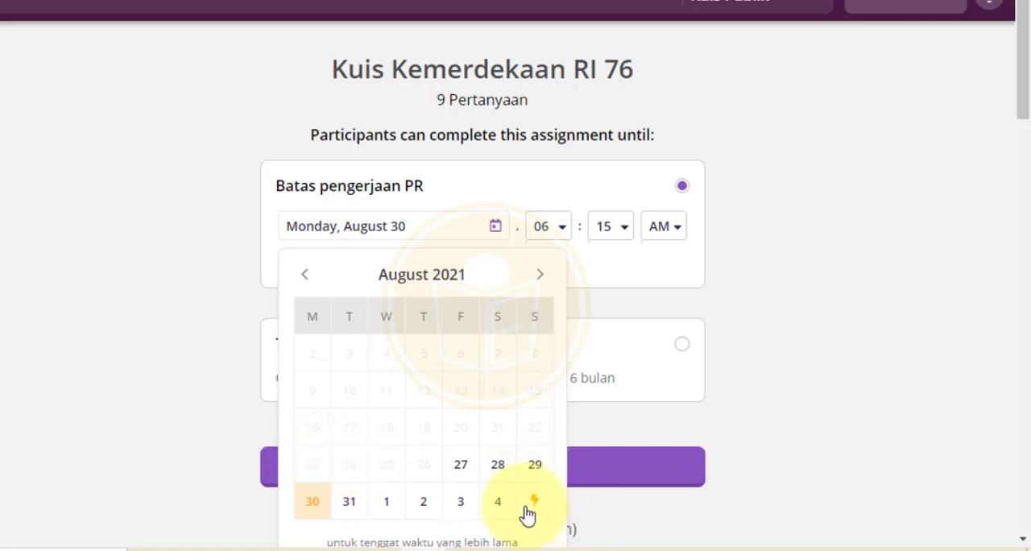
left_click(316, 505)
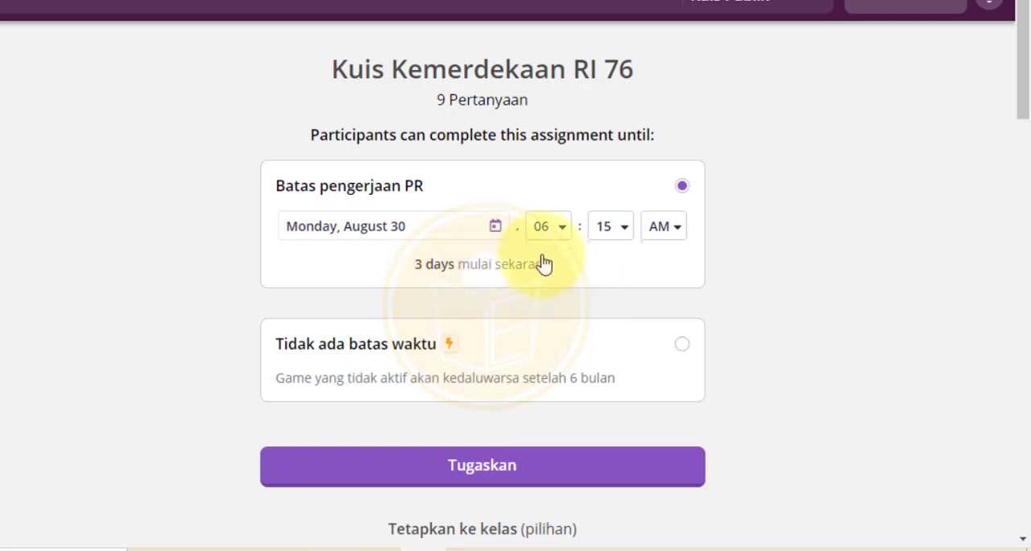
Step: Open the class assignment dialog and select the Quizizz NTB Batch 1 class
scroll(544, 261, "down", 2)
scroll(548, 249, "down", 1)
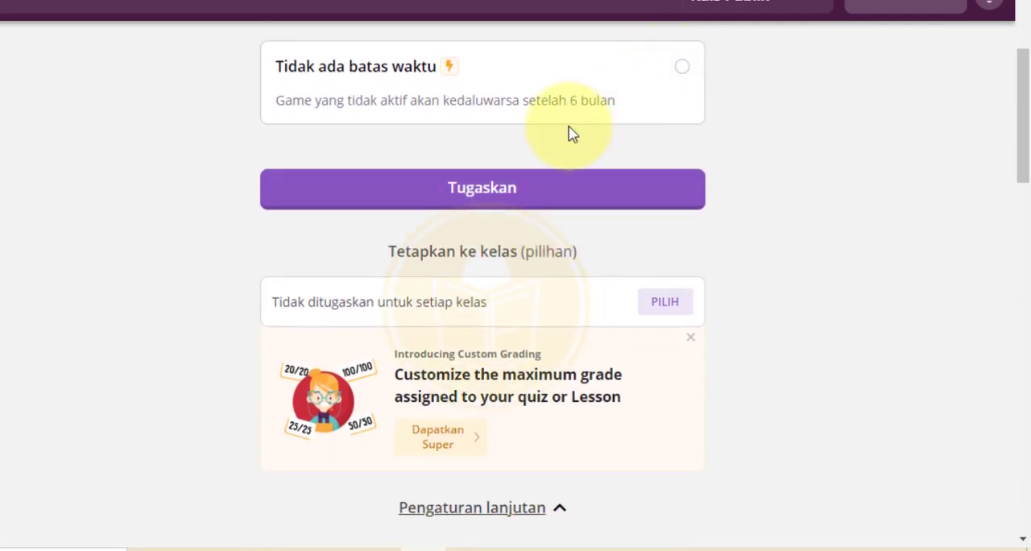
scroll(571, 133, "down", 1)
scroll(568, 120, "up", 1)
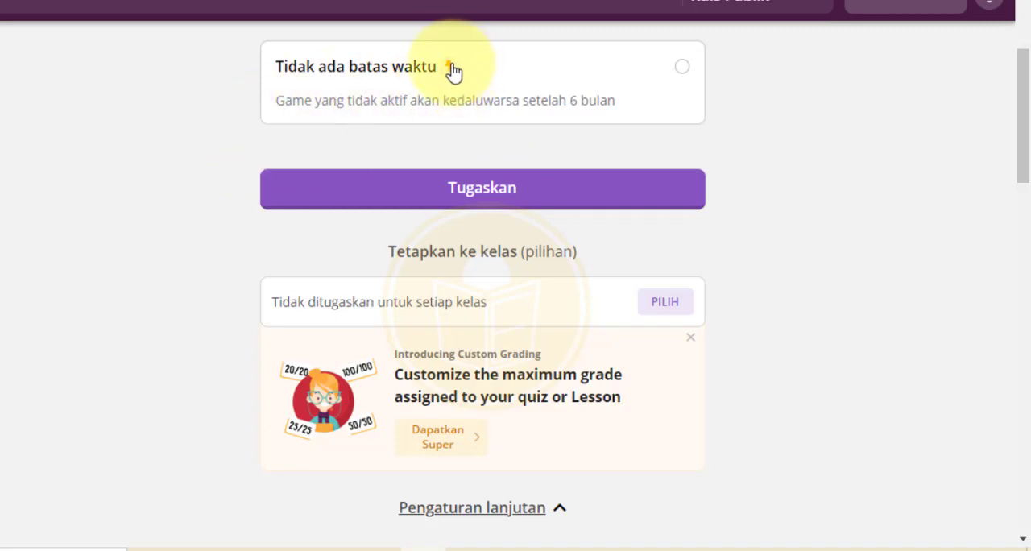
scroll(269, 164, "down", 2)
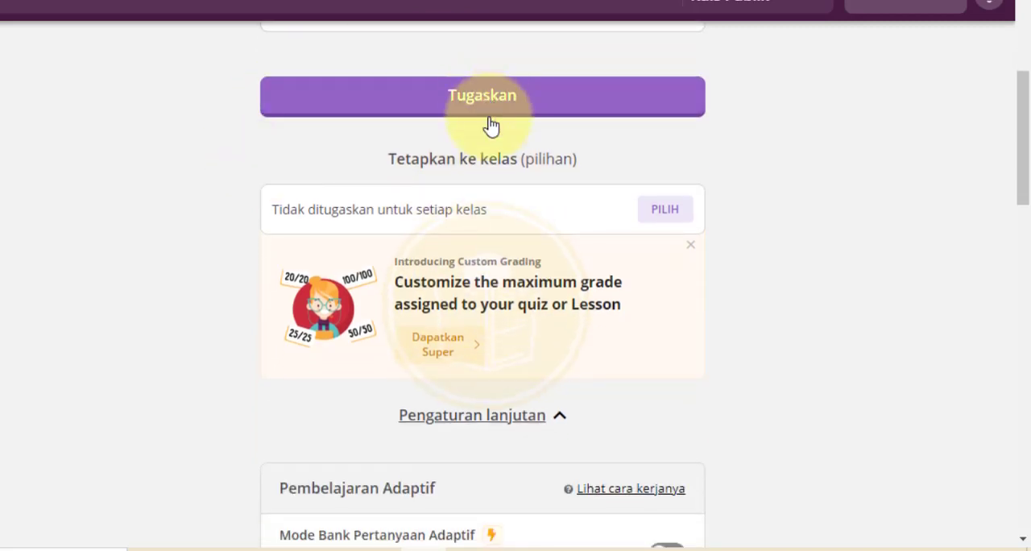
scroll(491, 125, "down", 2)
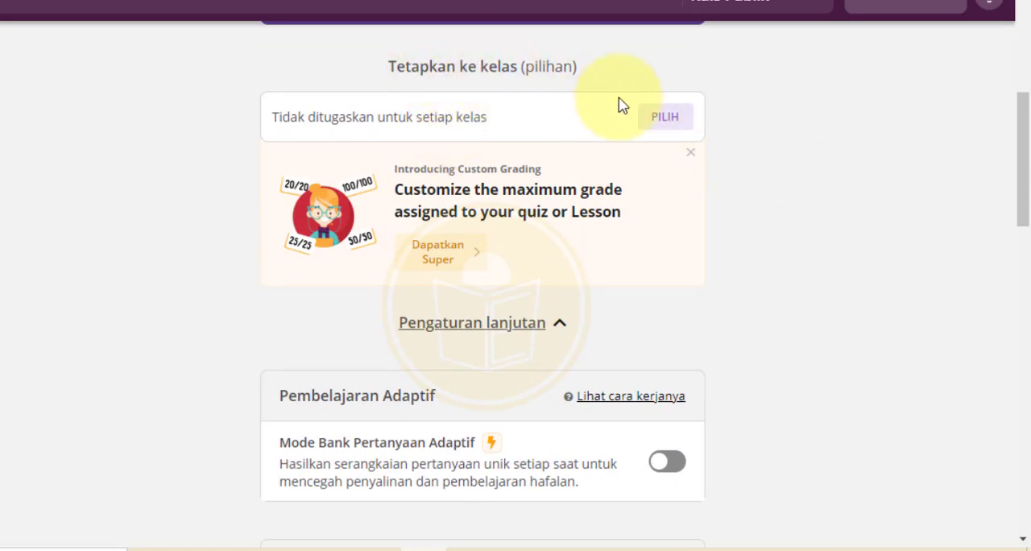
left_click(691, 153)
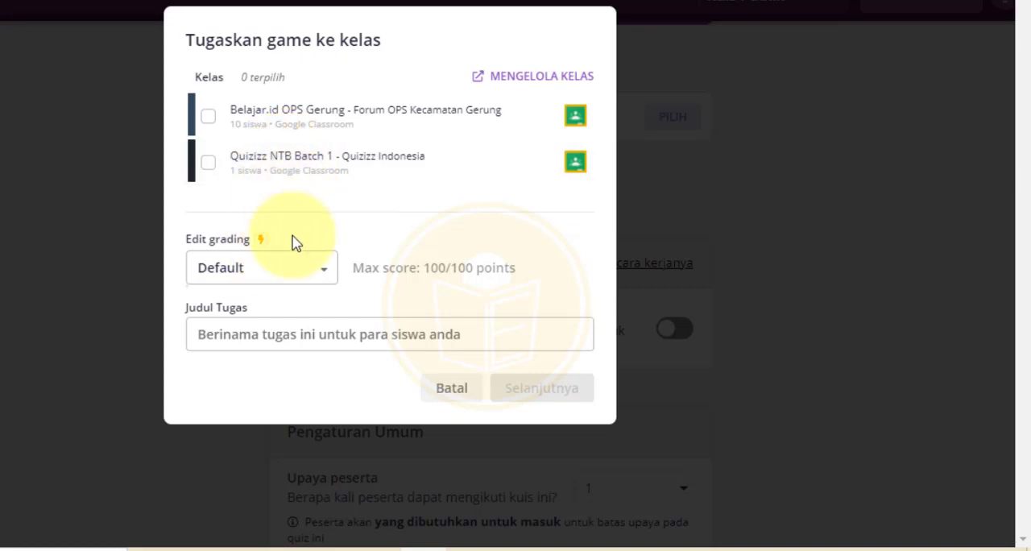
left_click(208, 165)
Step: Try to change the grading to Out of 20, dismissing the upgrade offer
left_click(326, 274)
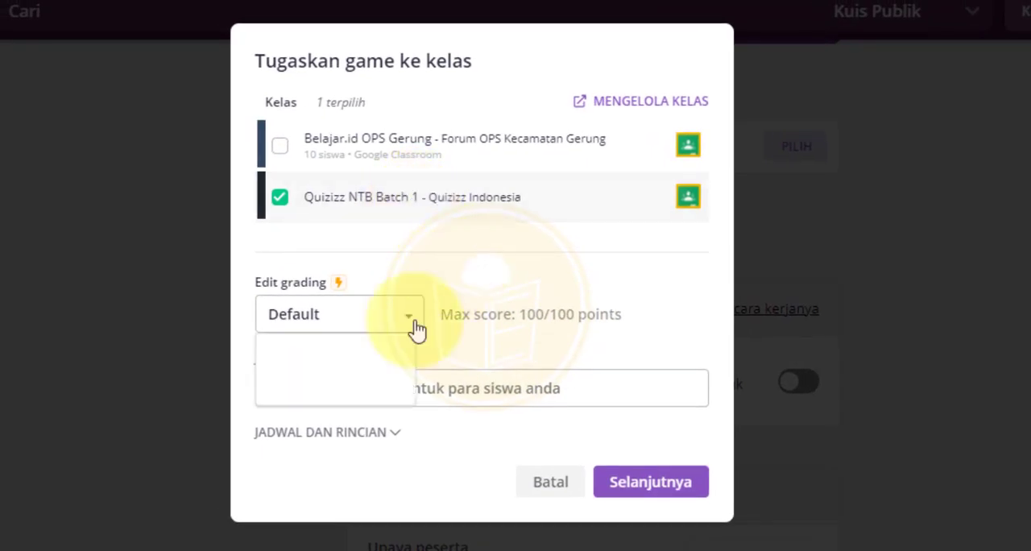
left_click(415, 326)
left_click(395, 316)
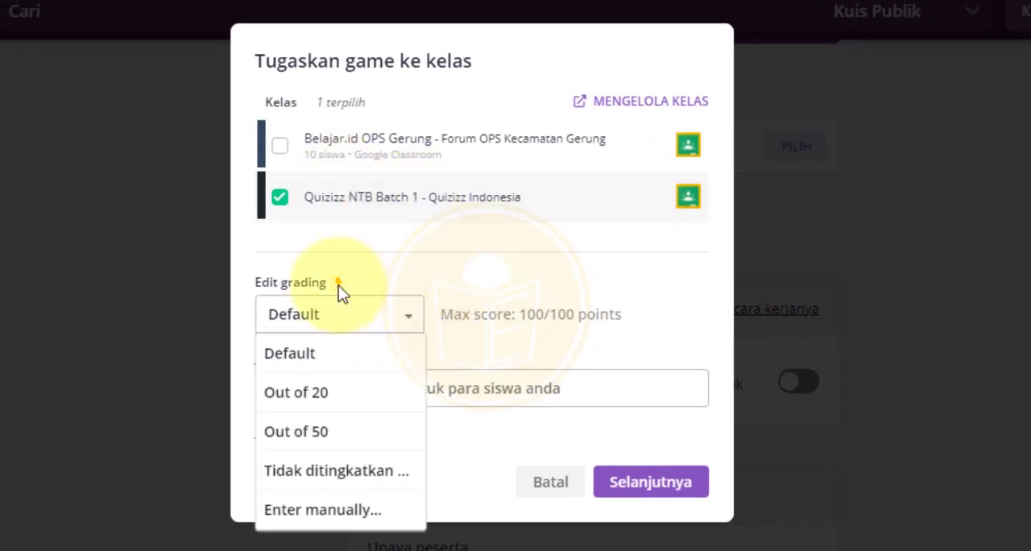
left_click(322, 379)
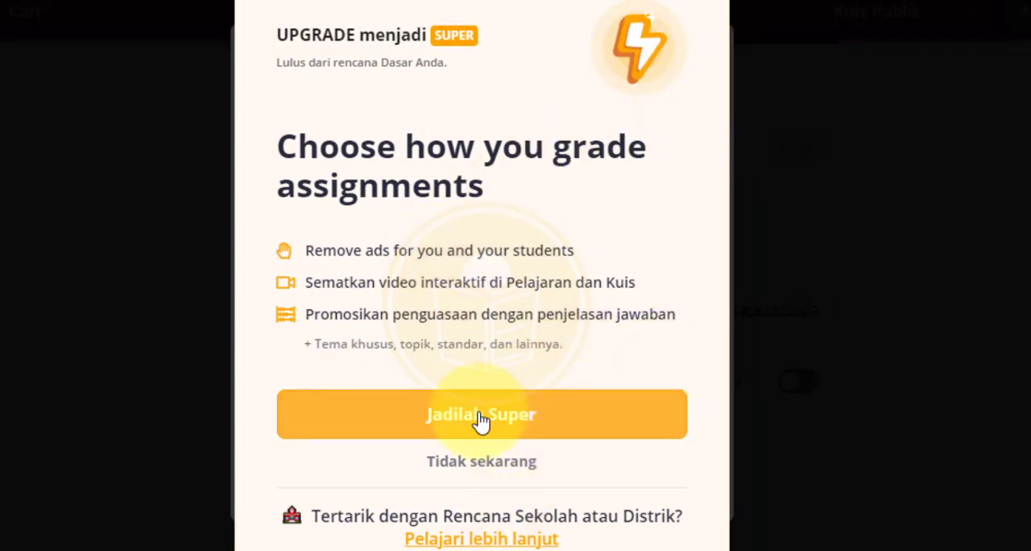
left_click(497, 461)
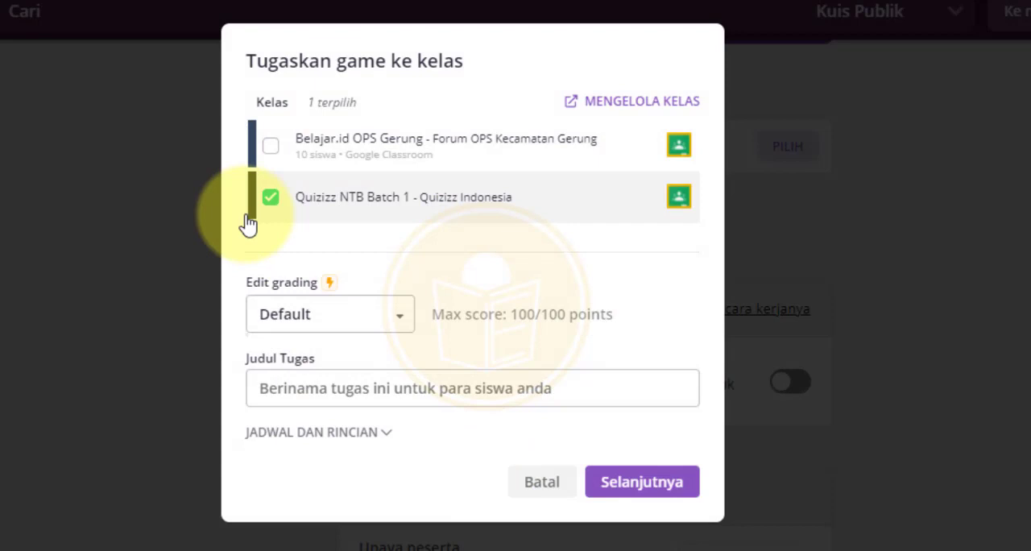
left_click(341, 318)
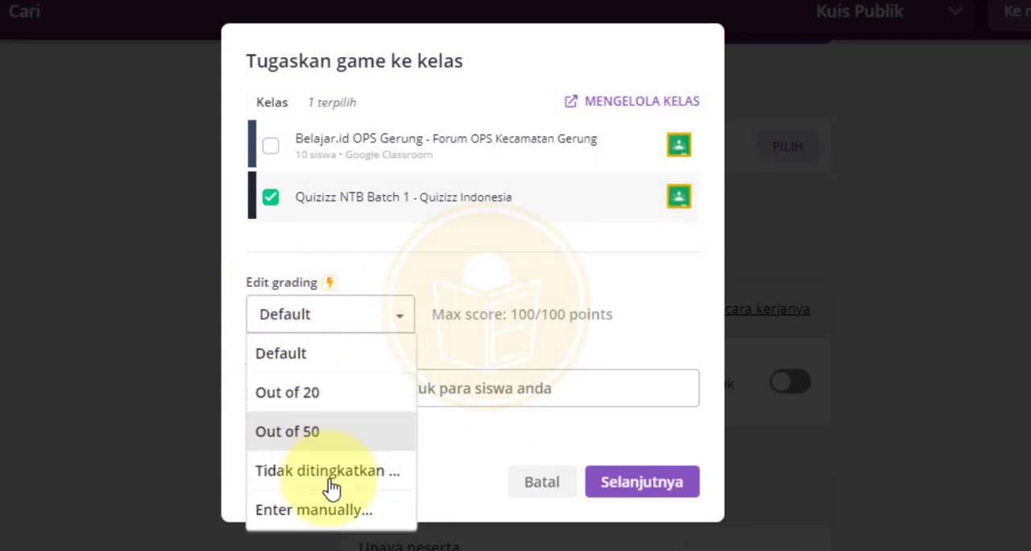
left_click(424, 265)
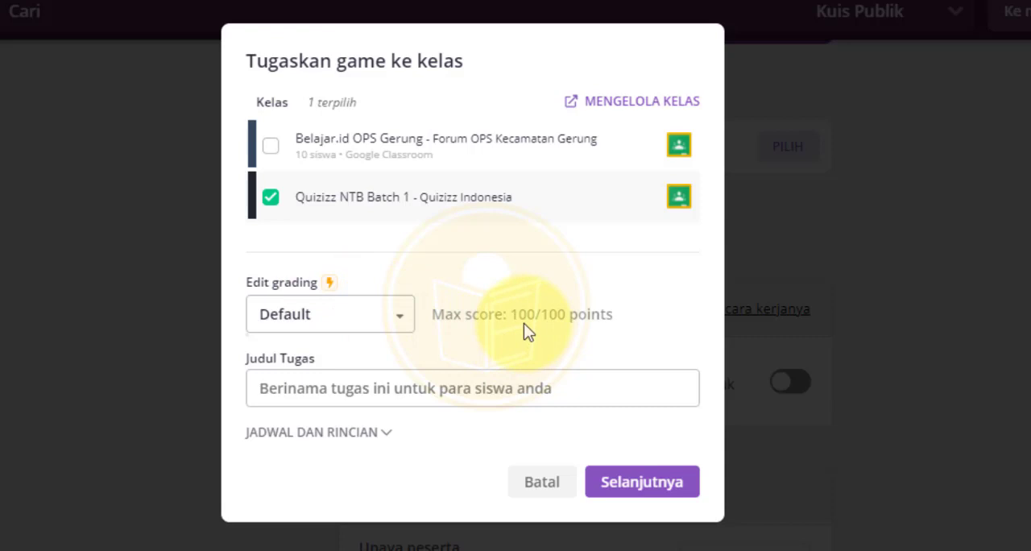
Step: Set the assignment title to Tugas Kuis Hari Kemerdekaan
scroll(524, 330, "down", 1)
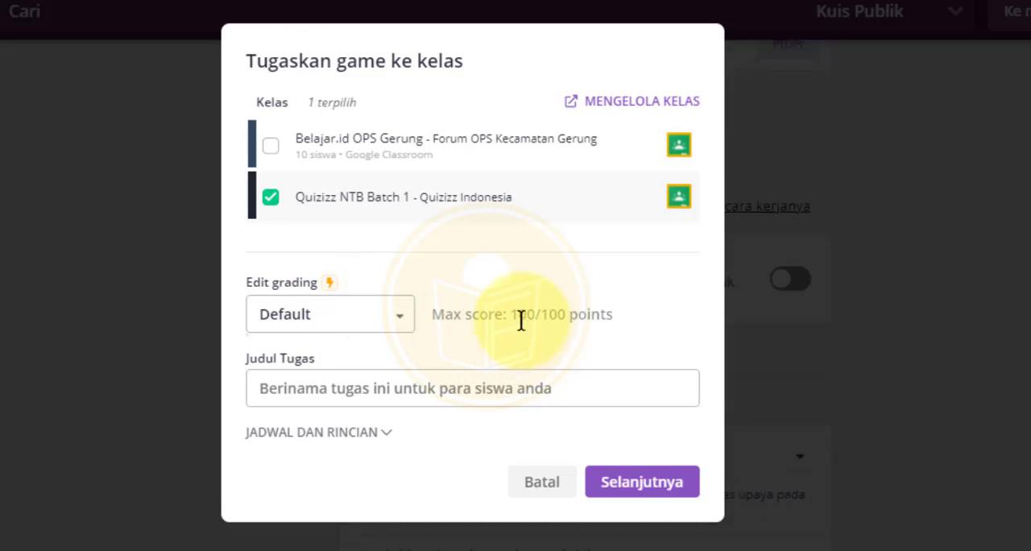
left_click(343, 388)
type("Tugas")
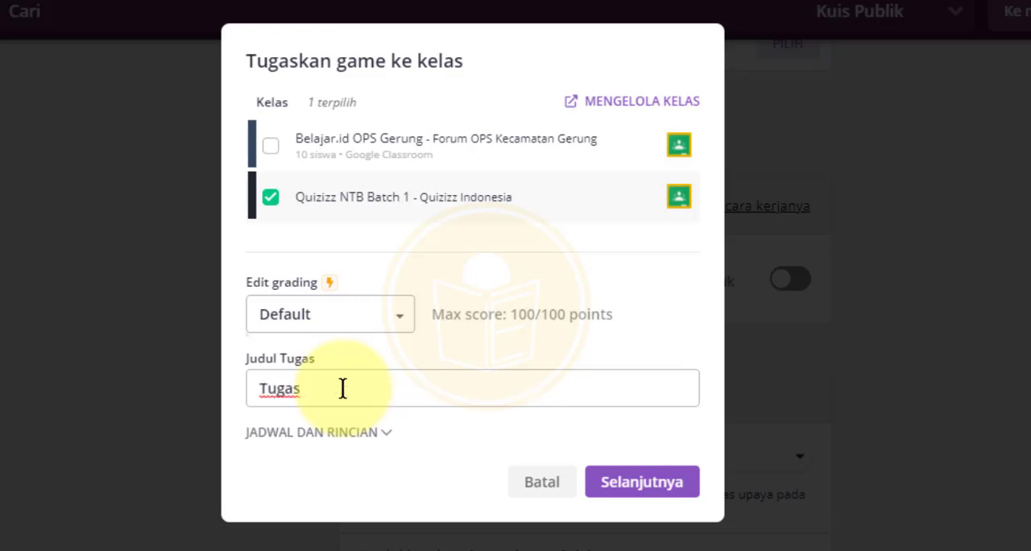
type(" Kuis 17 Agustus")
key("ctrl+shift+Left")
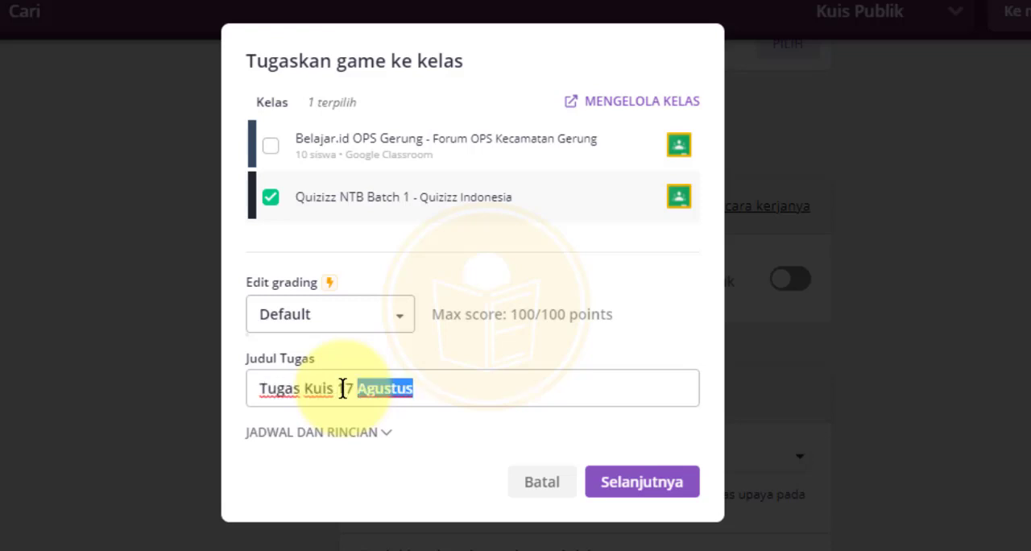
key("ctrl+shift+Left")
type("Hari Kemerdekaan")
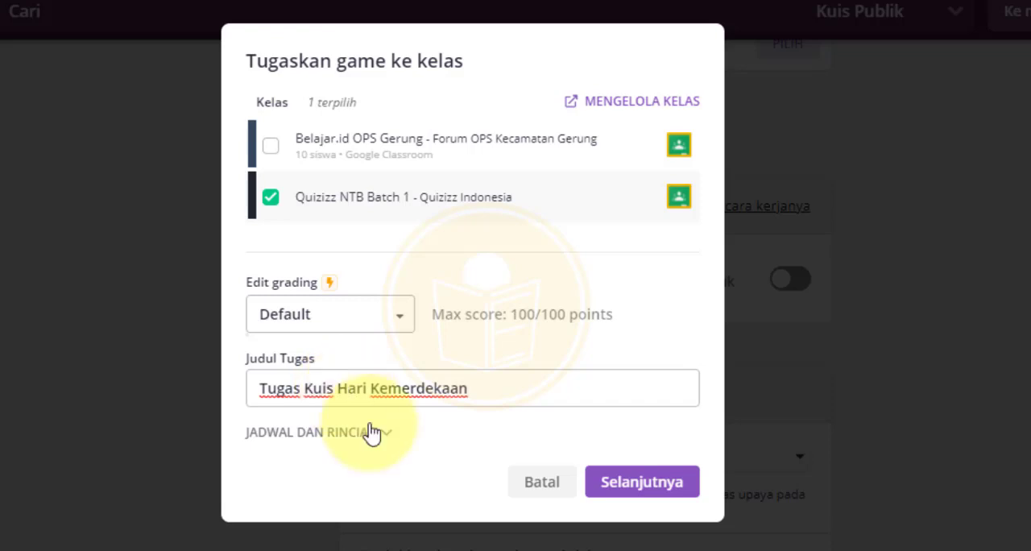
Step: Expand schedule and details and enter the description "silahkan klik link quizizz di bawah untuk mengerjakan tugas"
scroll(394, 417, "down", 1)
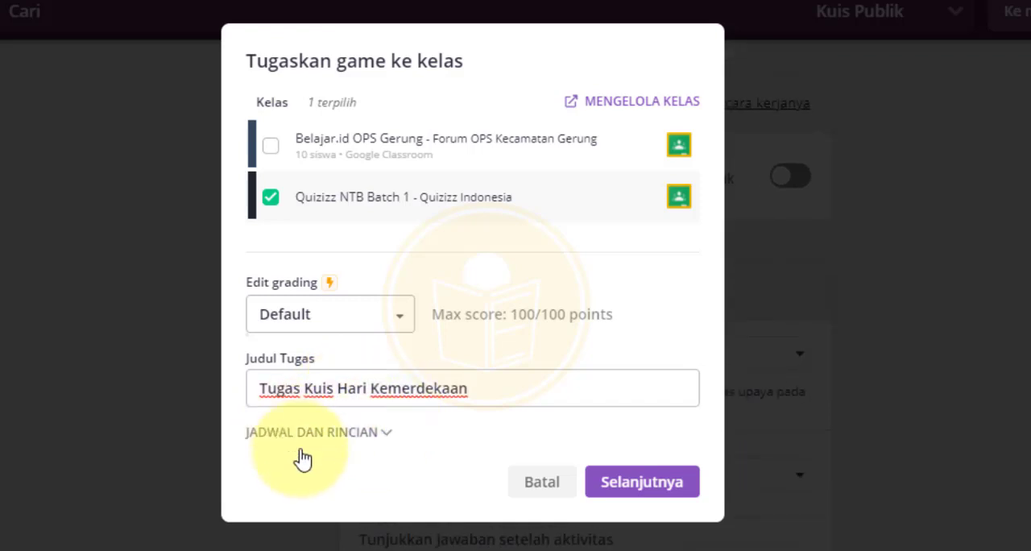
left_click(382, 438)
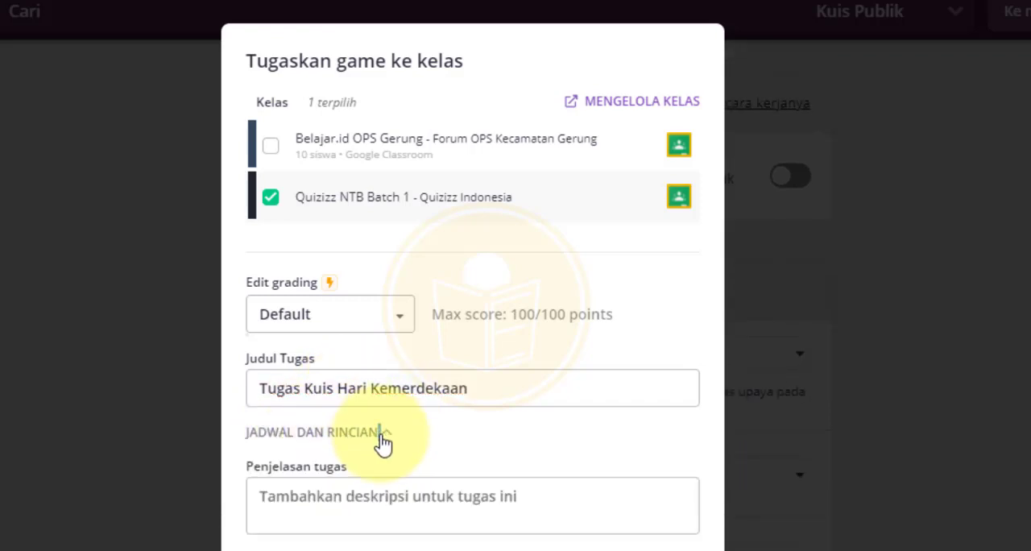
scroll(386, 437, "down", 2)
left_click(355, 347)
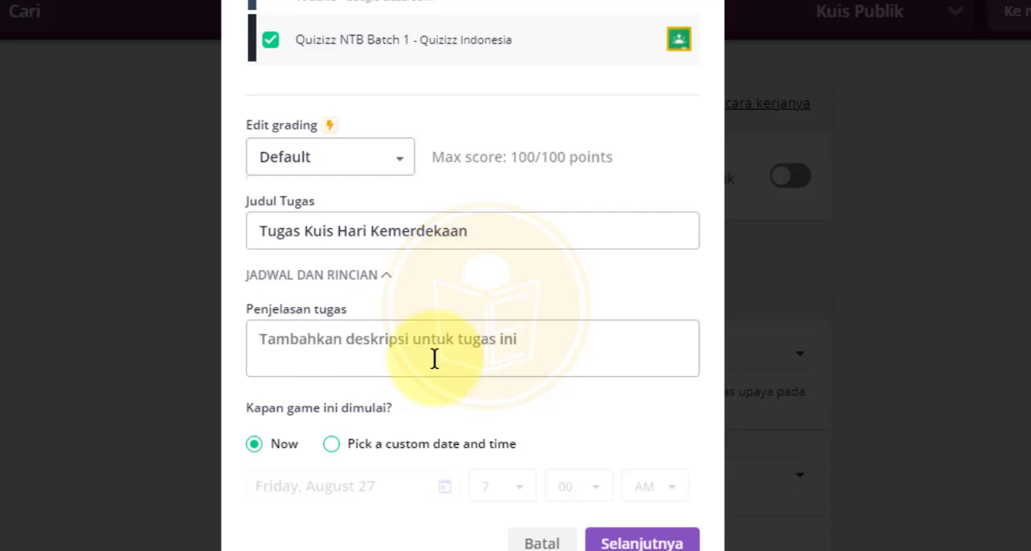
type("silahkan klik link qui")
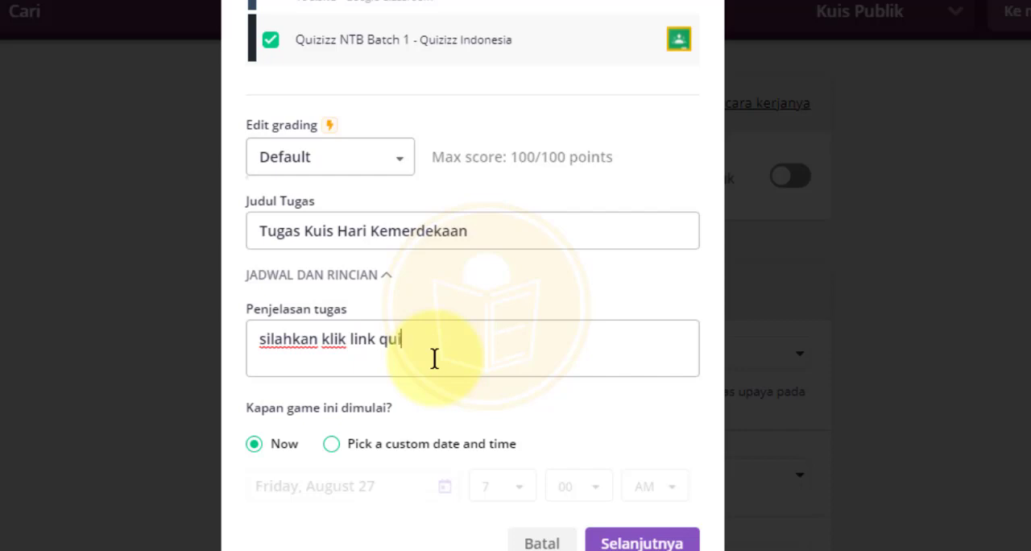
type("zizz di bawah untuk mengerjakan tugas")
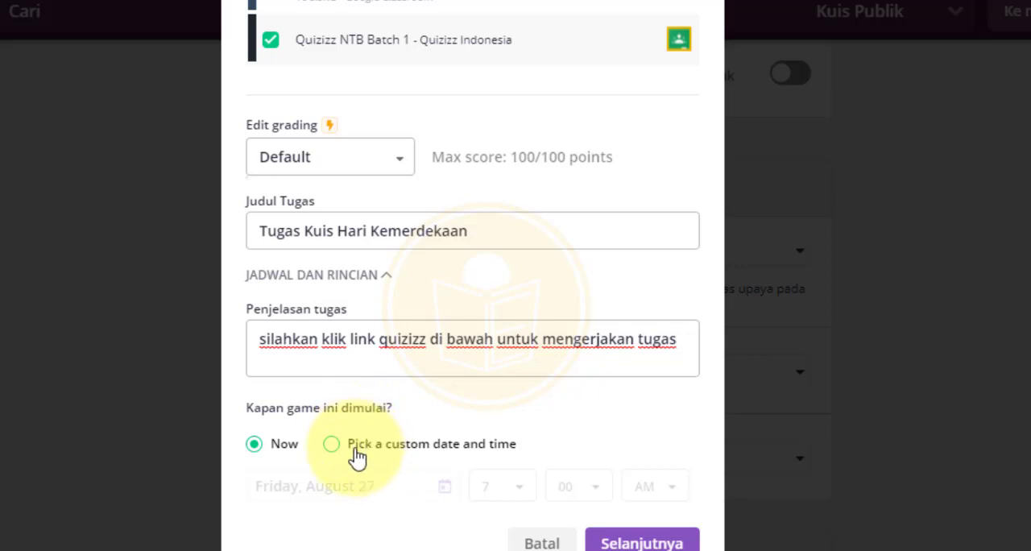
Step: Schedule the start for a custom date, Saturday, August 28 at 7:00 AM, and continue
left_click(332, 445)
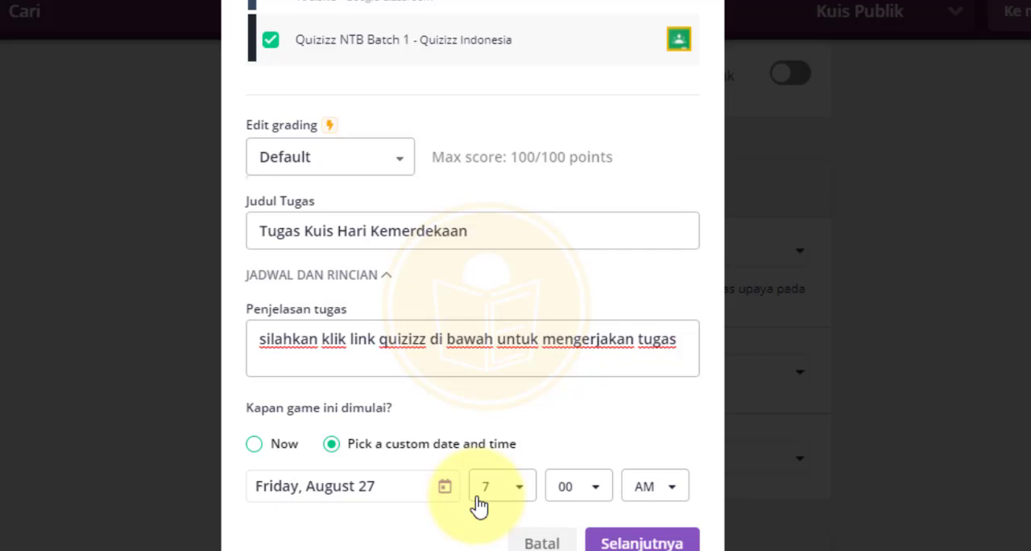
scroll(507, 307, "up", 3)
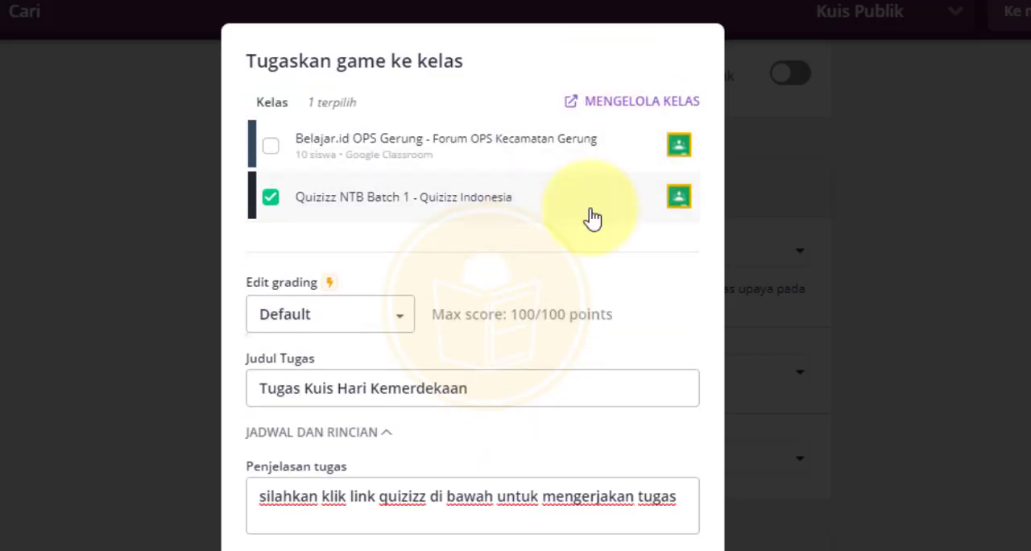
scroll(538, 284, "down", 2)
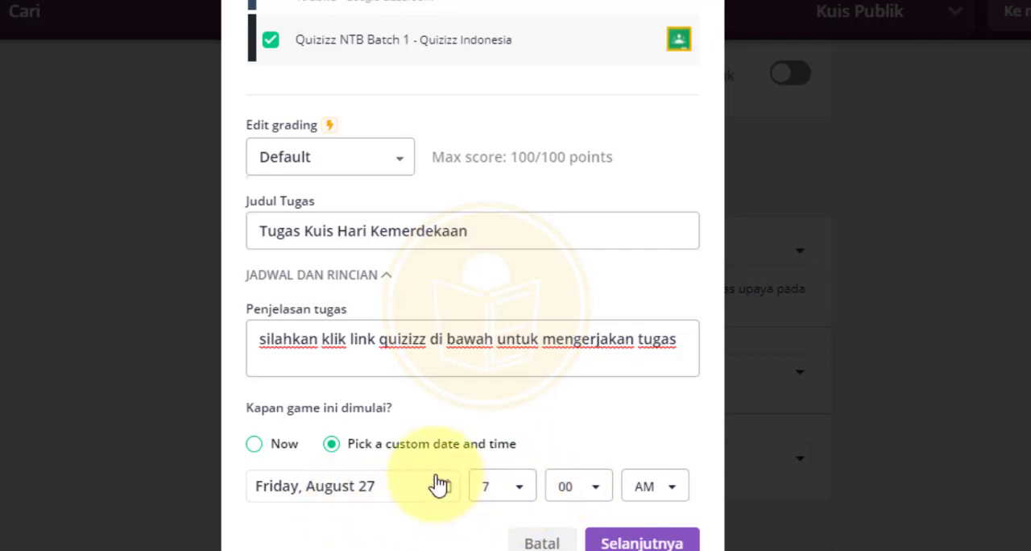
left_click(439, 484)
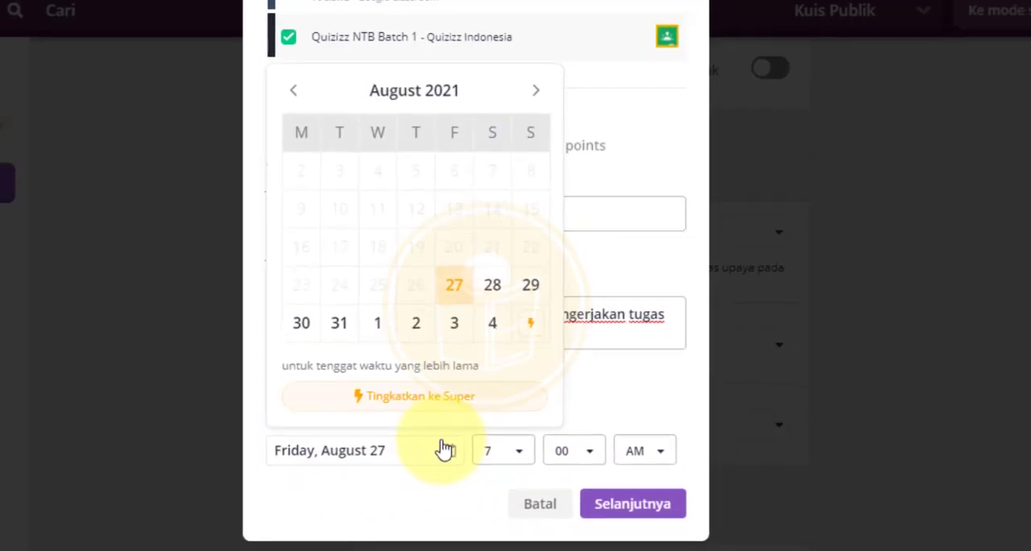
left_click(492, 289)
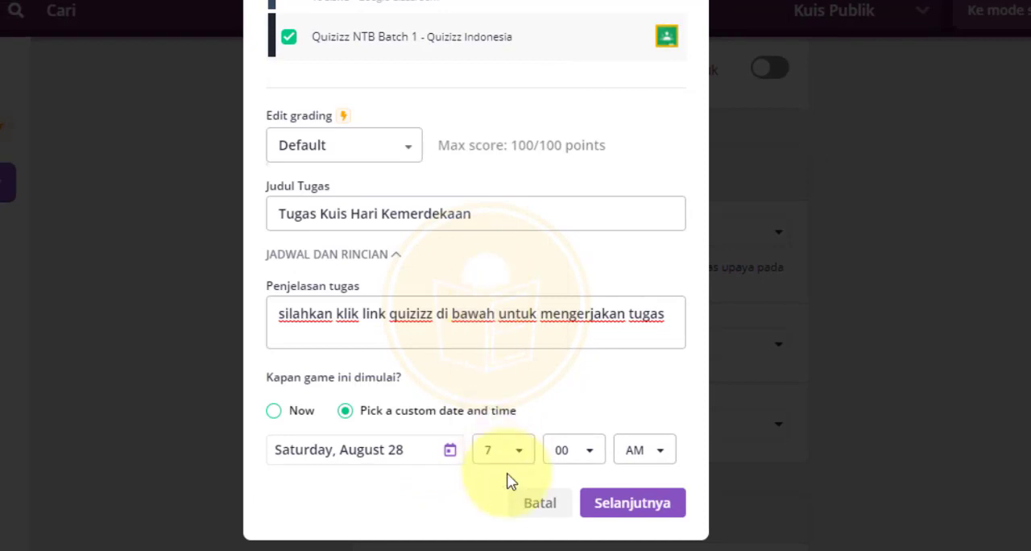
left_click(663, 456)
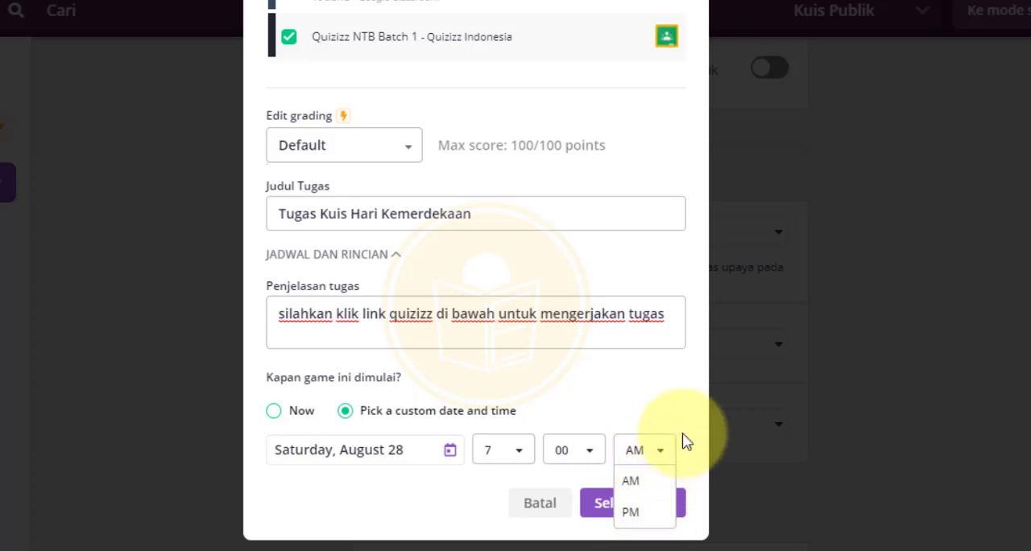
left_click(664, 451)
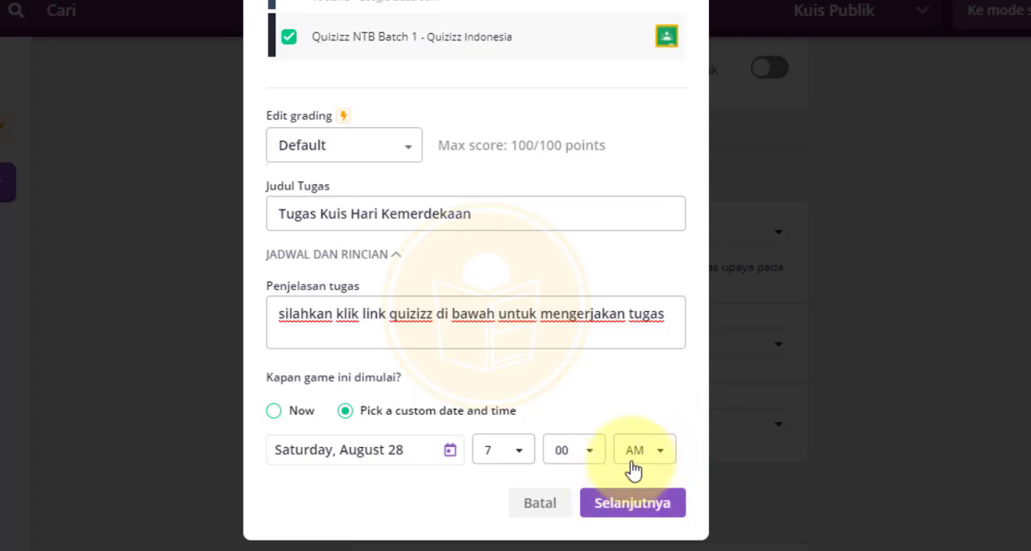
left_click(647, 518)
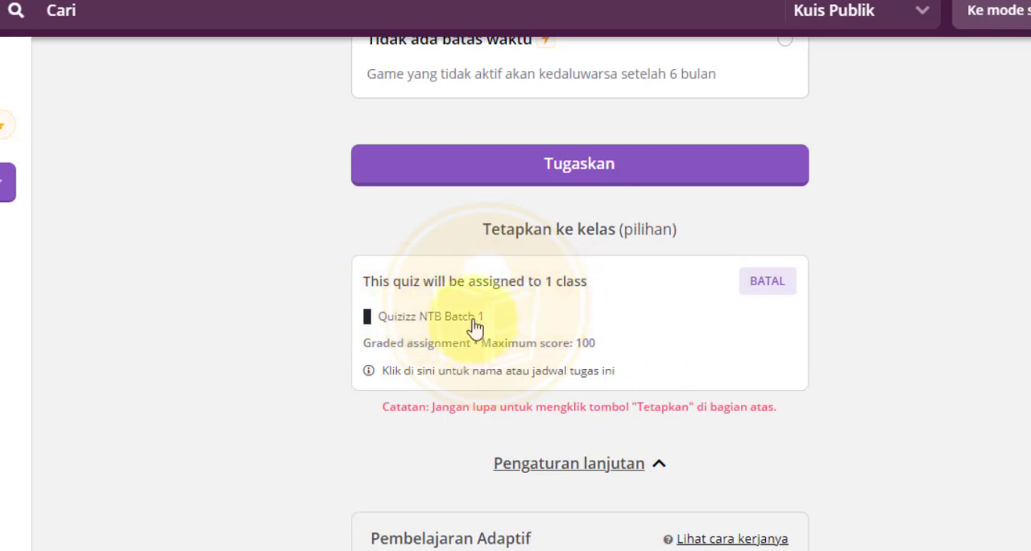
Step: Review the general settings for participant attempts and answer display
scroll(475, 327, "down", 6)
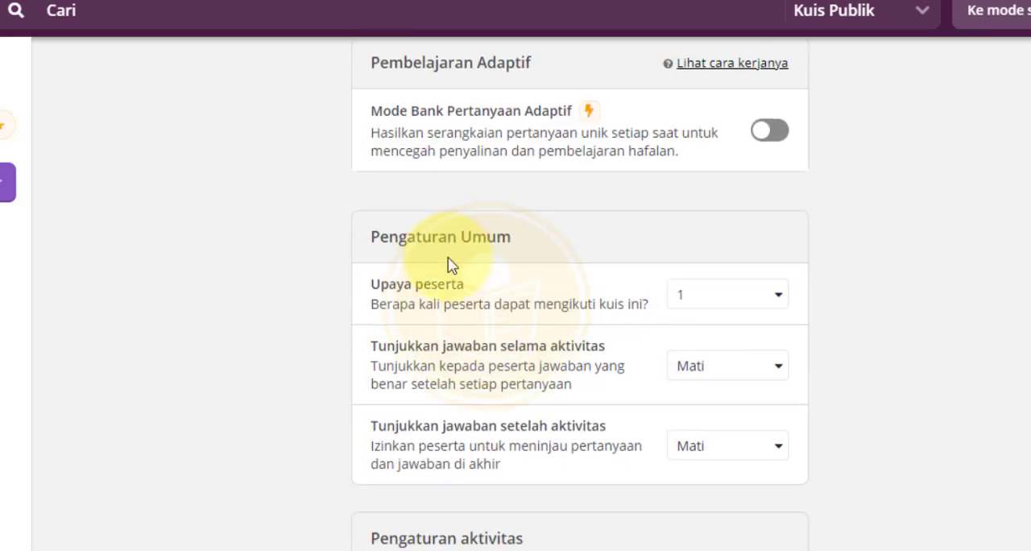
scroll(473, 244, "down", 2)
scroll(500, 234, "up", 1)
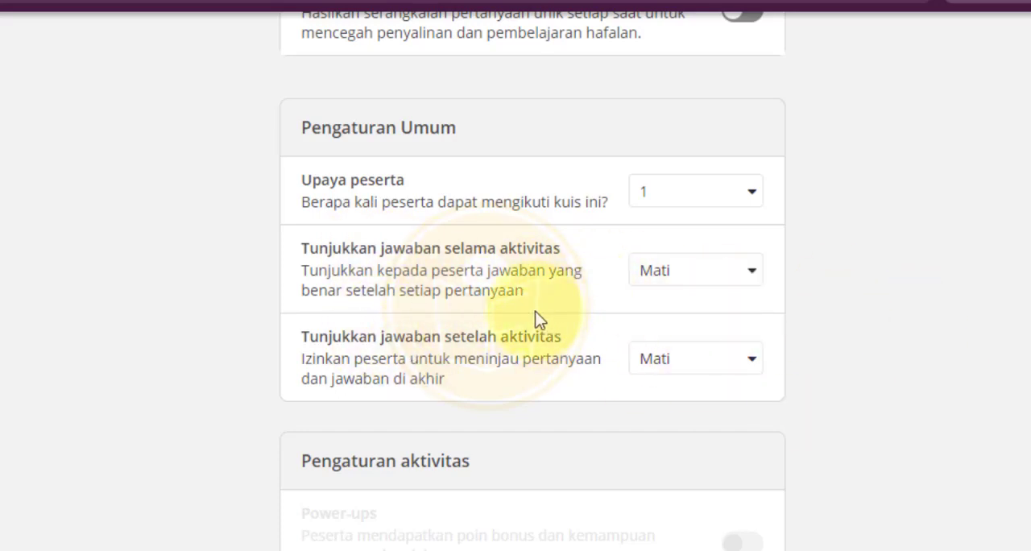
Step: Review the activity settings and the homework deadline before assigning
scroll(443, 286, "down", 8)
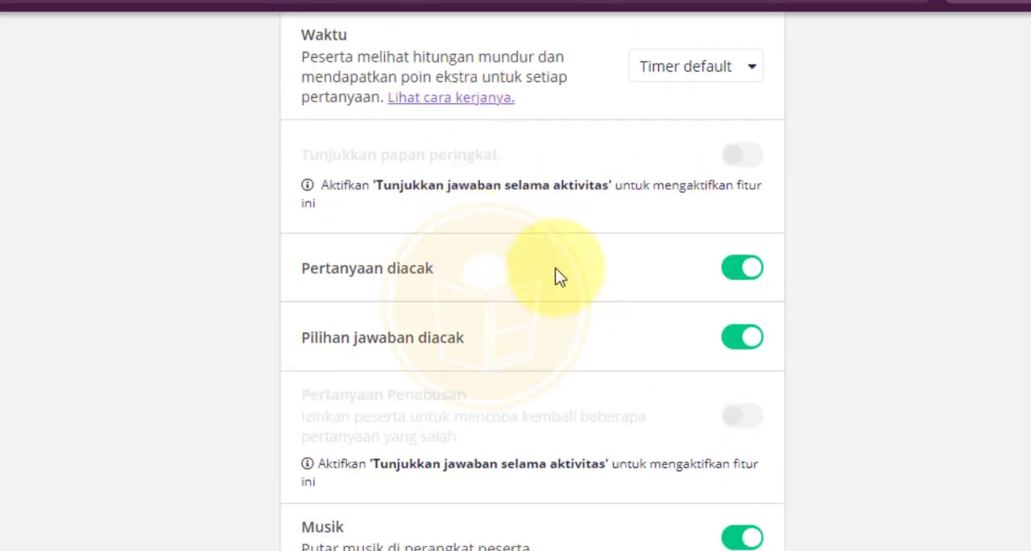
left_click(746, 284)
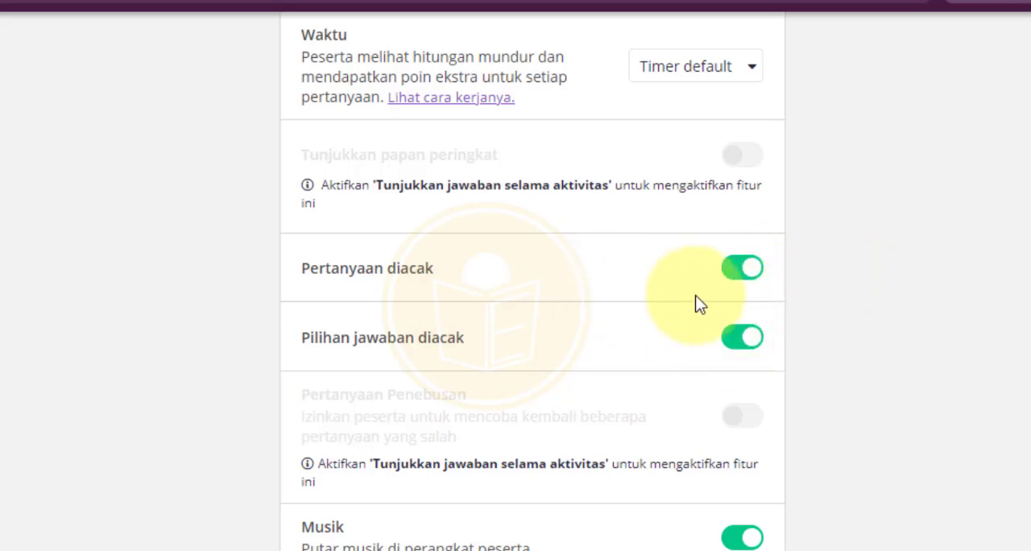
scroll(695, 294, "down", 3)
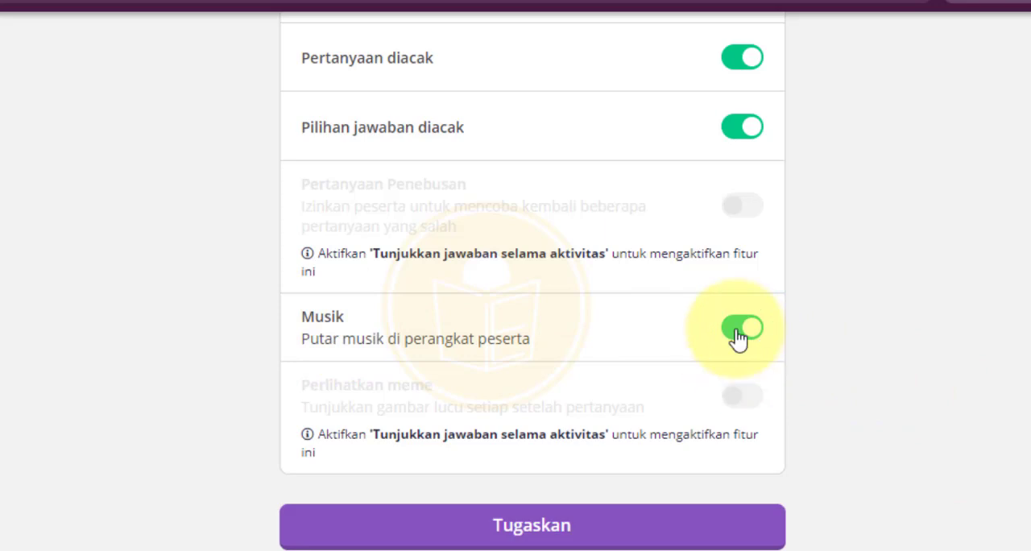
scroll(599, 370, "down", 1)
scroll(605, 372, "up", 5)
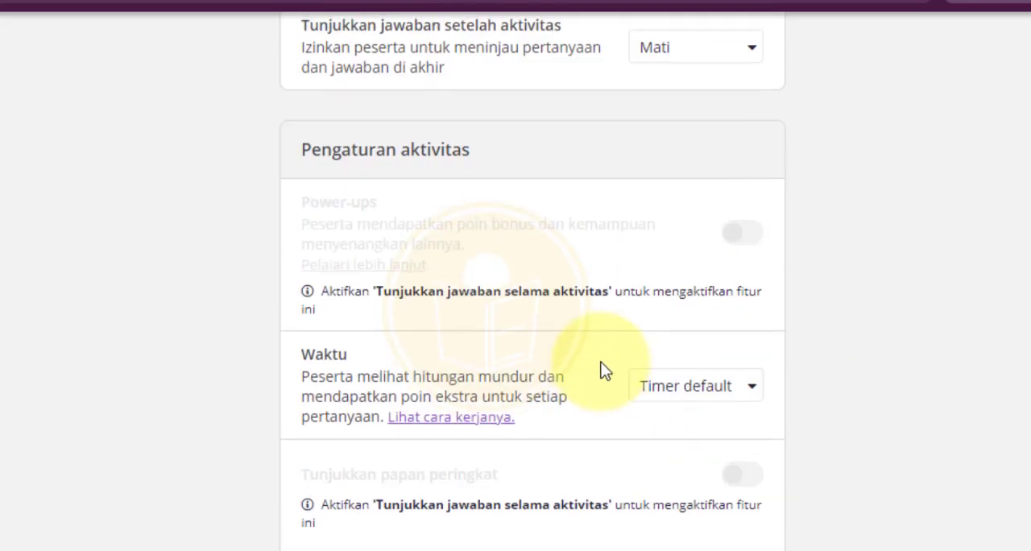
scroll(601, 369, "up", 10)
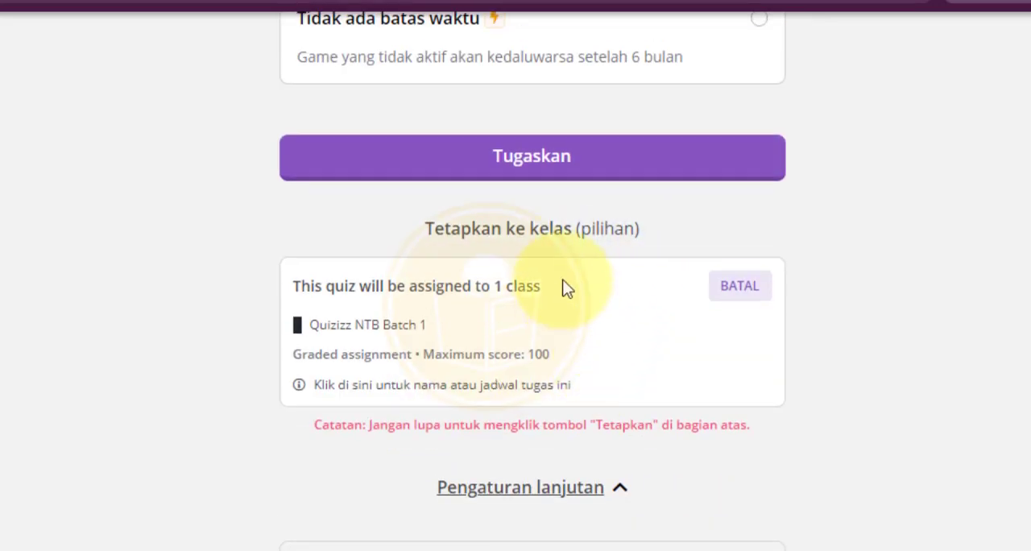
scroll(566, 289, "up", 4)
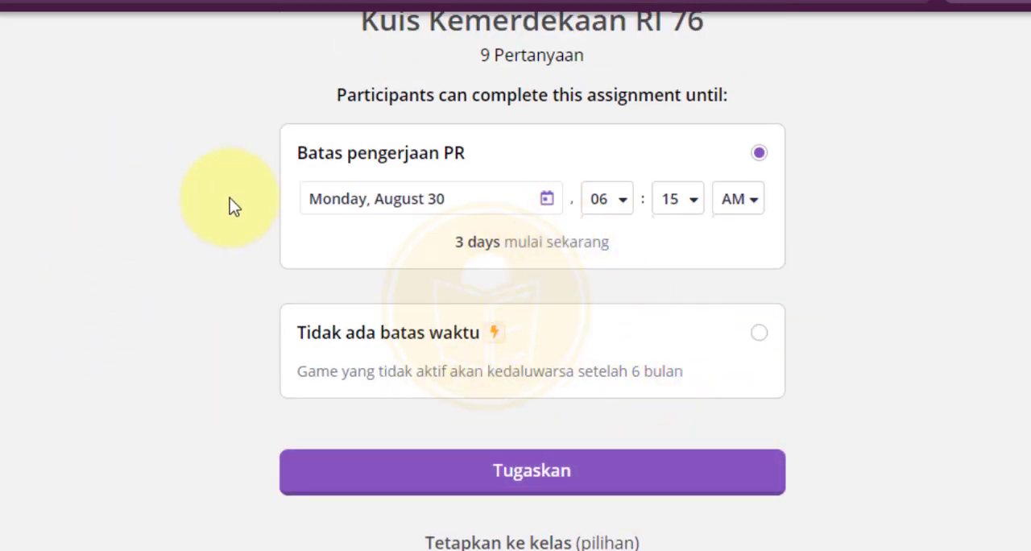
scroll(230, 206, "down", 6)
scroll(229, 207, "up", 4)
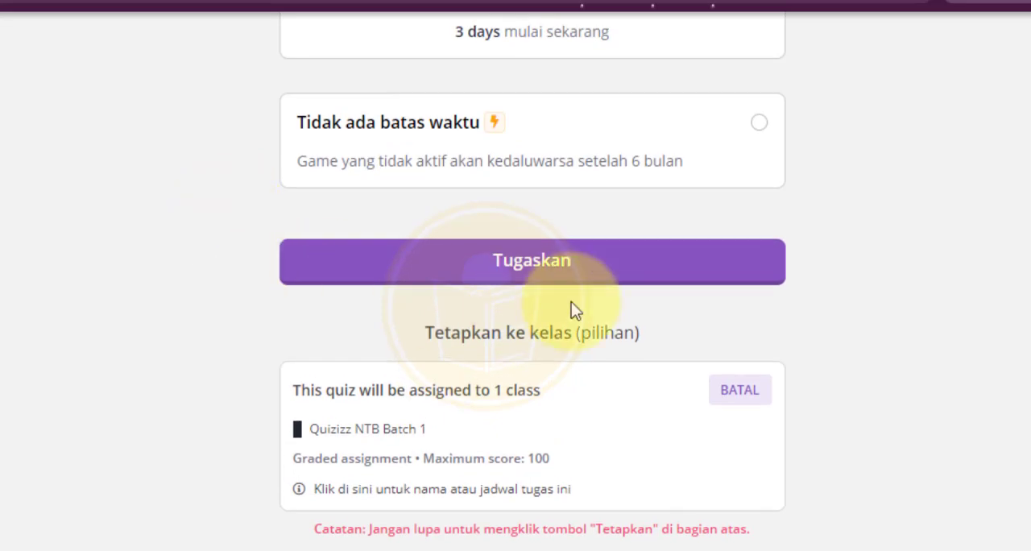
Step: Assign the quiz to the class and look over the scheduled assignment report
left_click(551, 271)
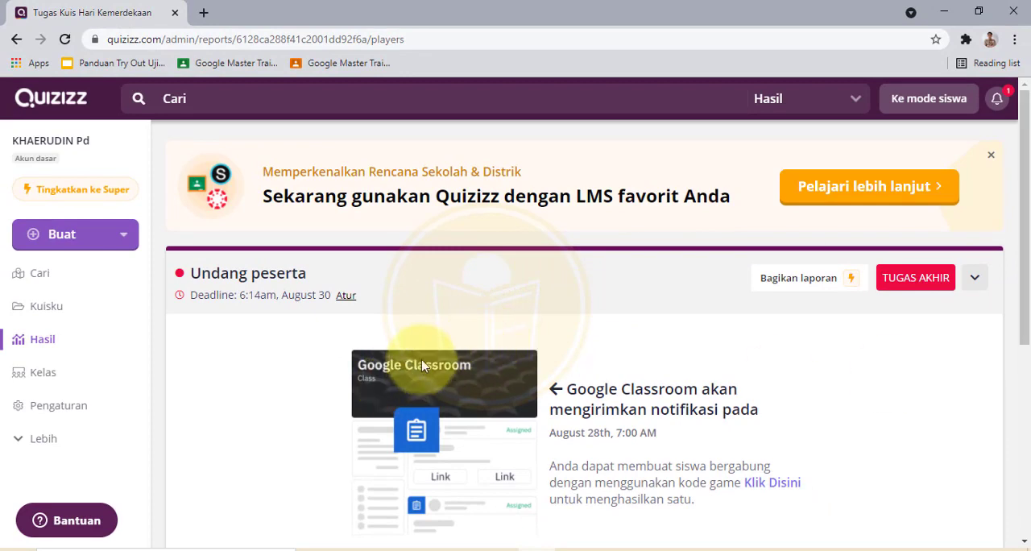
scroll(421, 359, "down", 2)
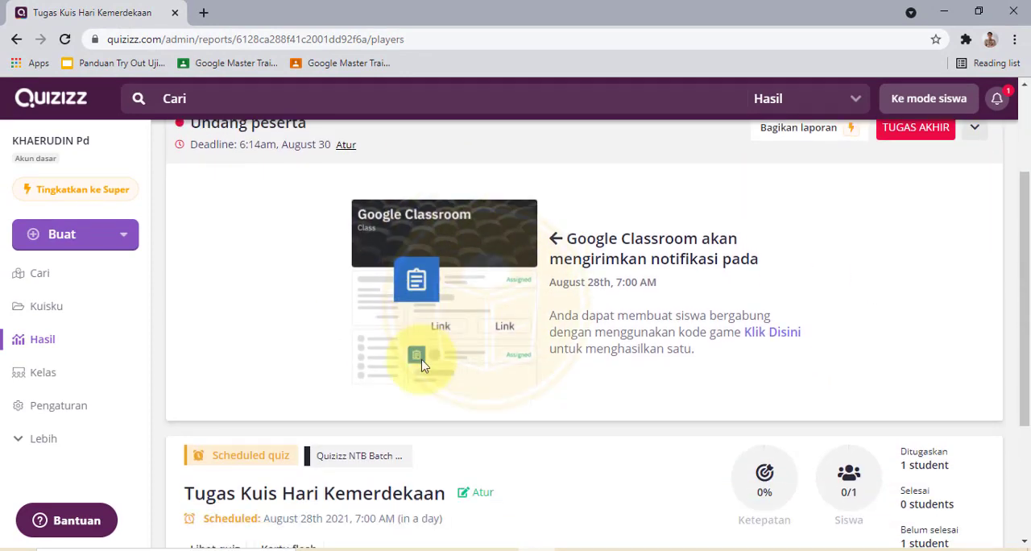
scroll(427, 338, "up", 1)
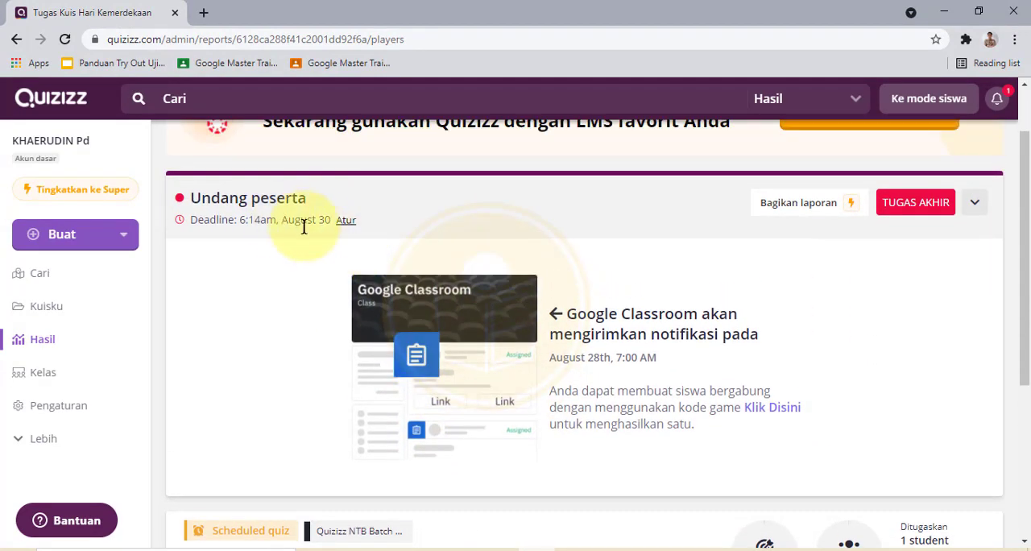
scroll(350, 299, "down", 3)
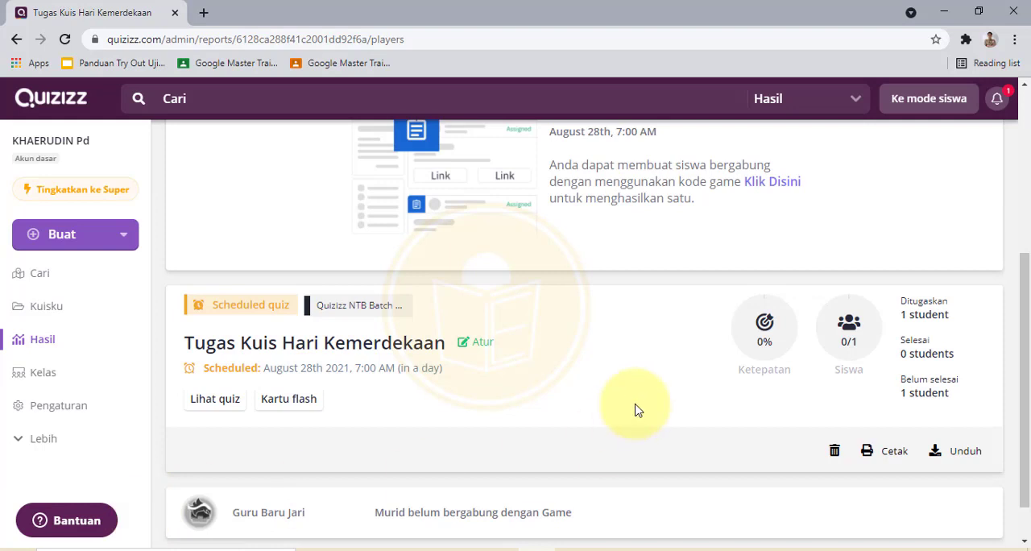
scroll(630, 407, "down", 1)
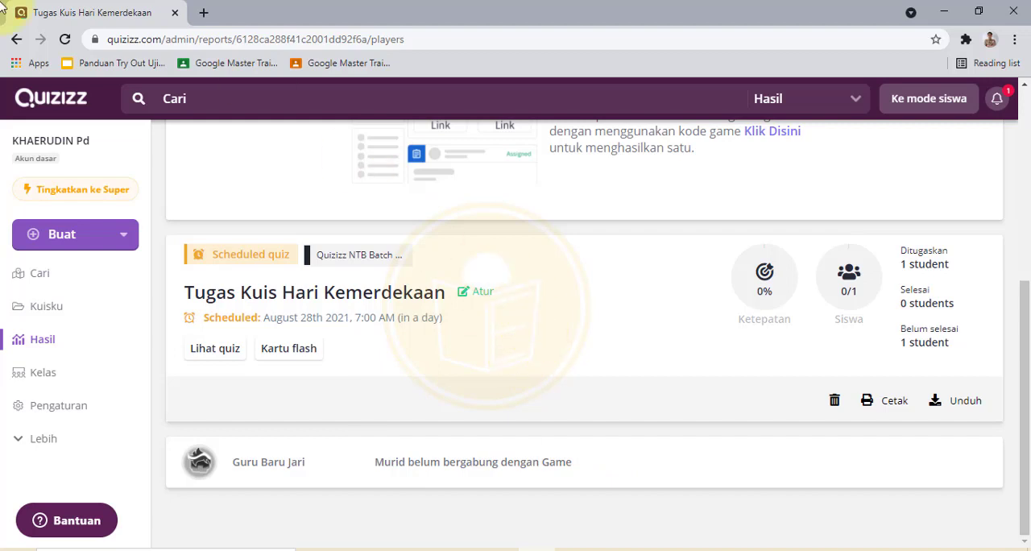
Step: Open Google Classroom in a new tab and go to the Quizizz NTB Batch 1 class's classwork
left_click(206, 14)
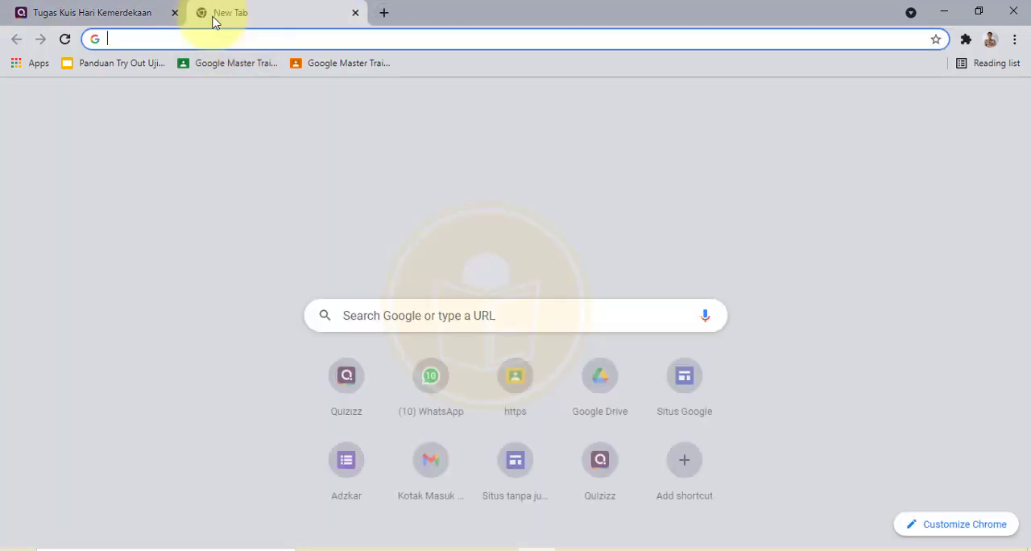
type("classroom.google.com")
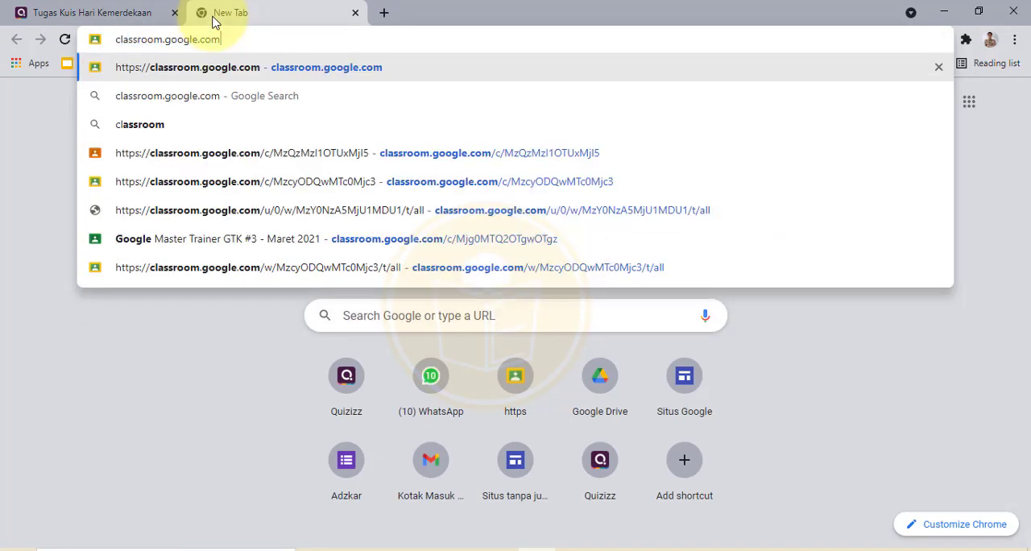
key("Return")
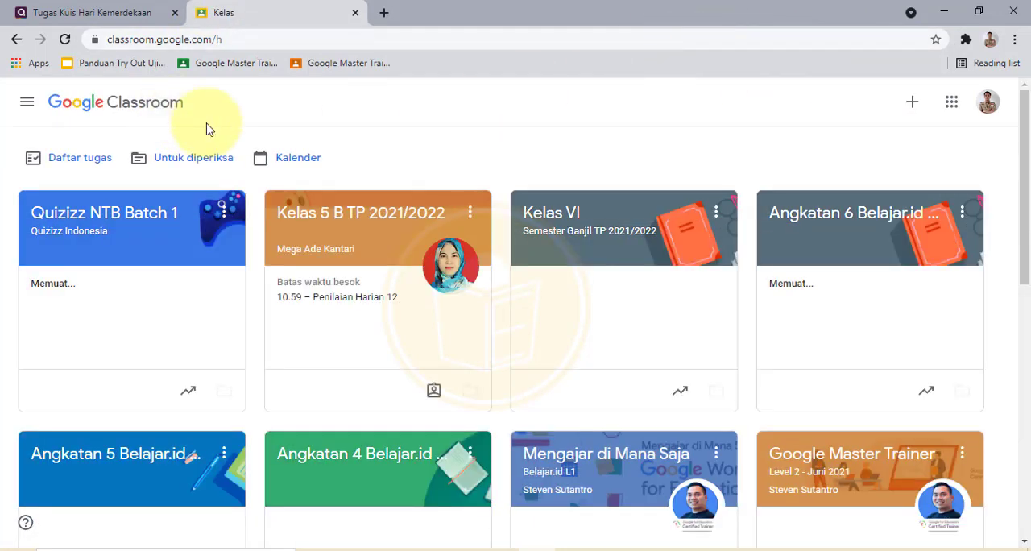
left_click(161, 225)
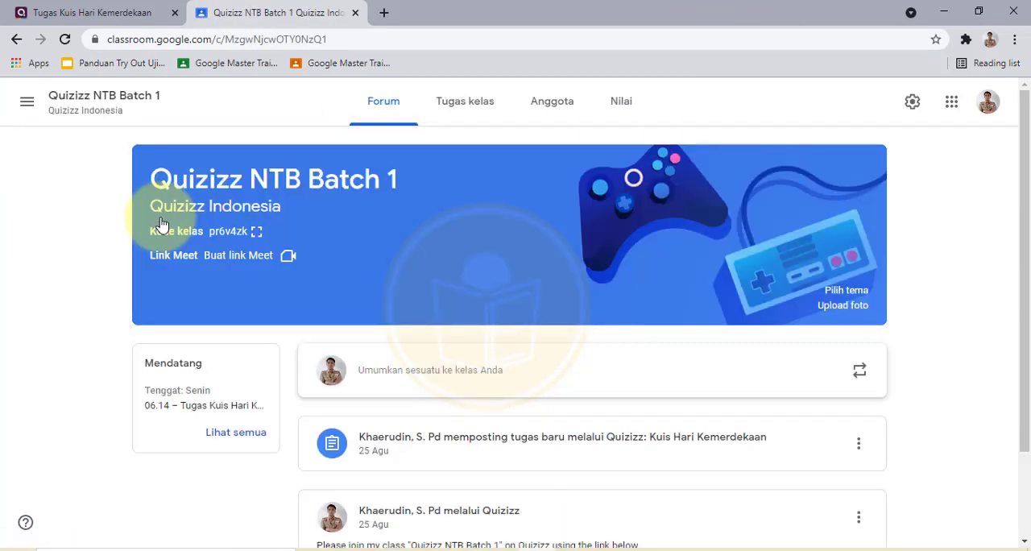
left_click(455, 114)
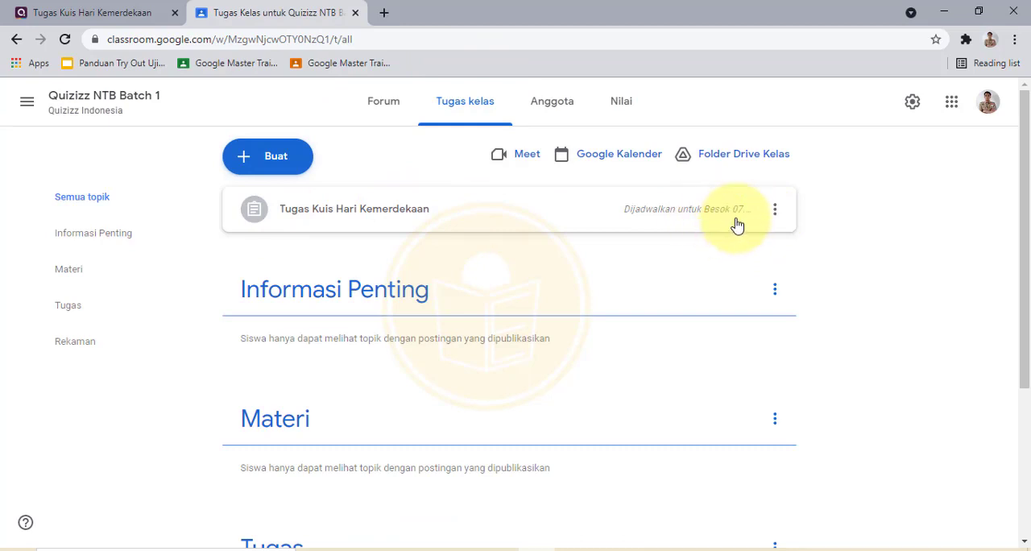
Step: Edit the scheduled Tugas Kuis Hari Kemerdekaan assignment and set its topic to Tugas
left_click(775, 208)
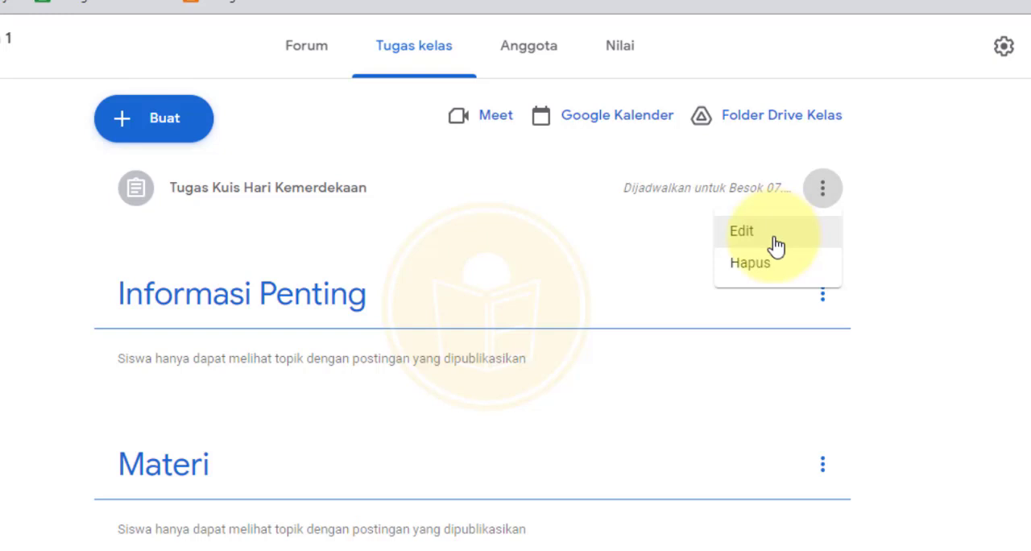
left_click(775, 242)
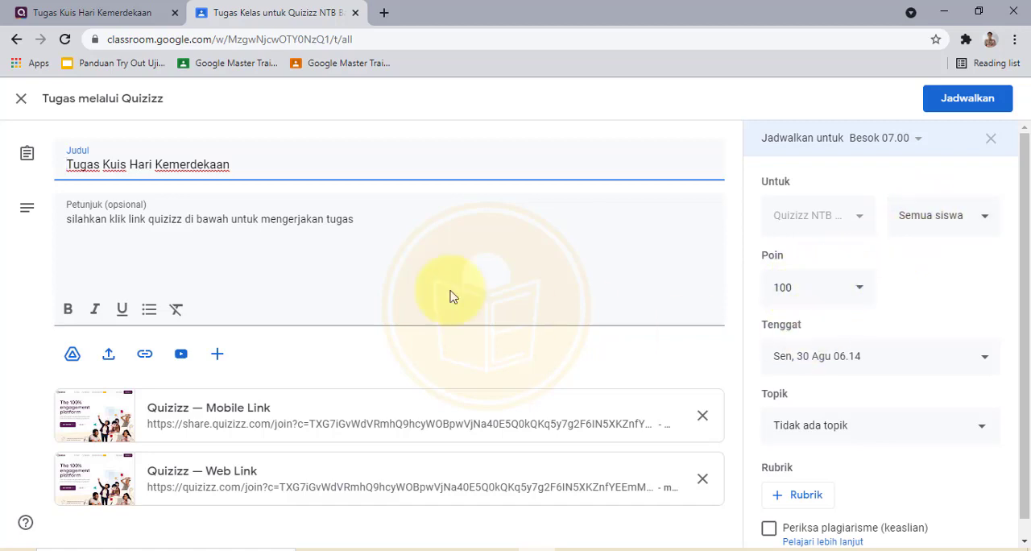
scroll(854, 342, "down", 1)
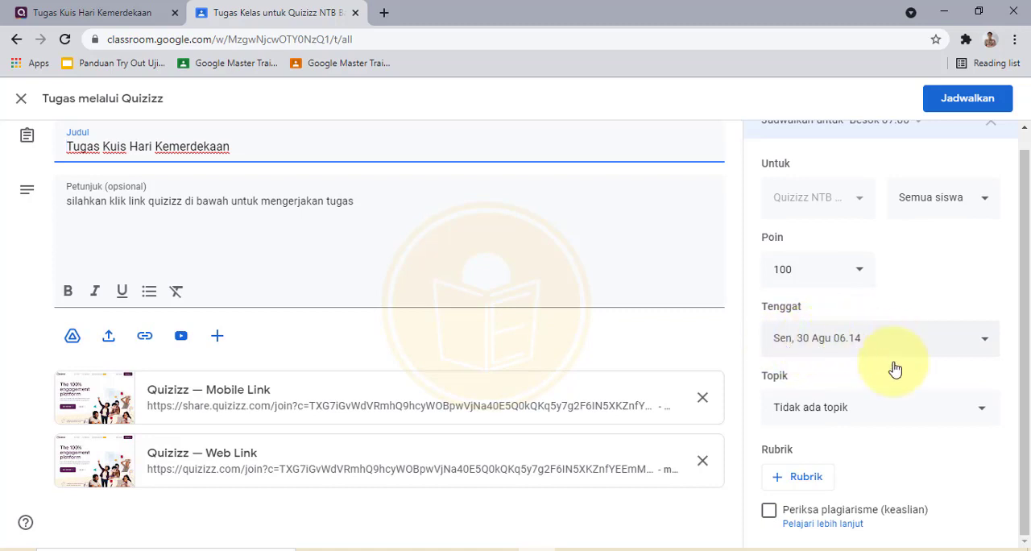
left_click(835, 420)
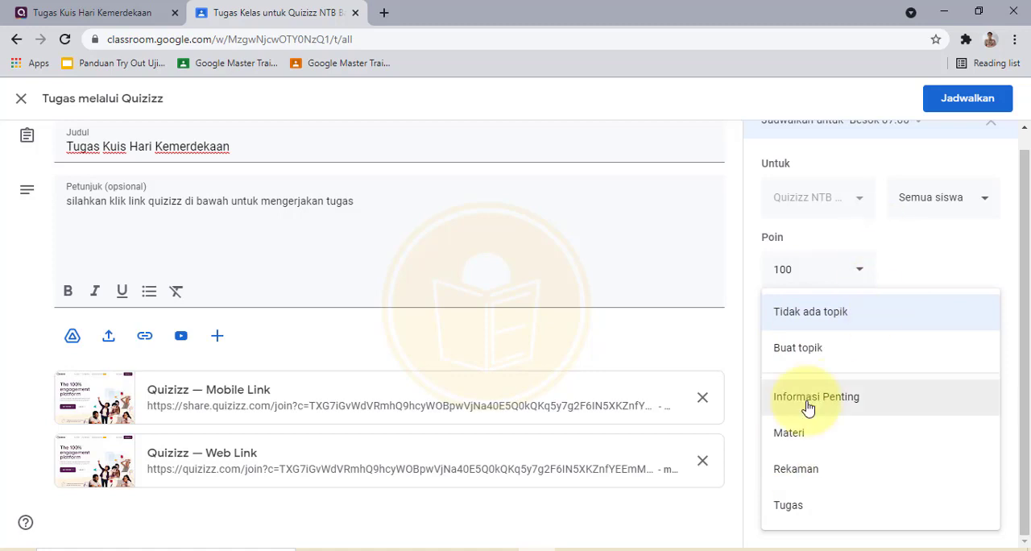
left_click(798, 508)
Step: Remove the schedule and assign the assignment immediately, confirming the assignment
scroll(492, 322, "up", 1)
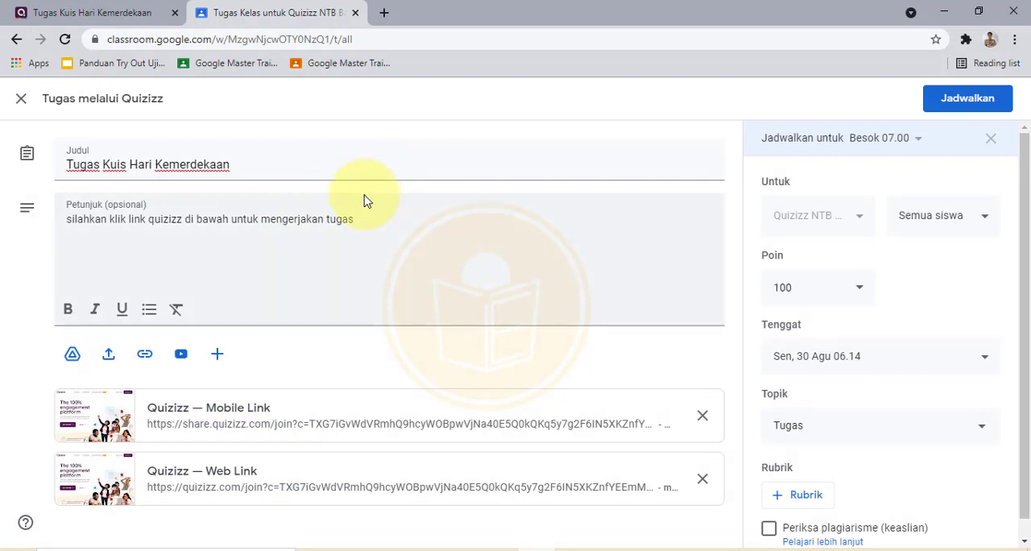
left_click(992, 141)
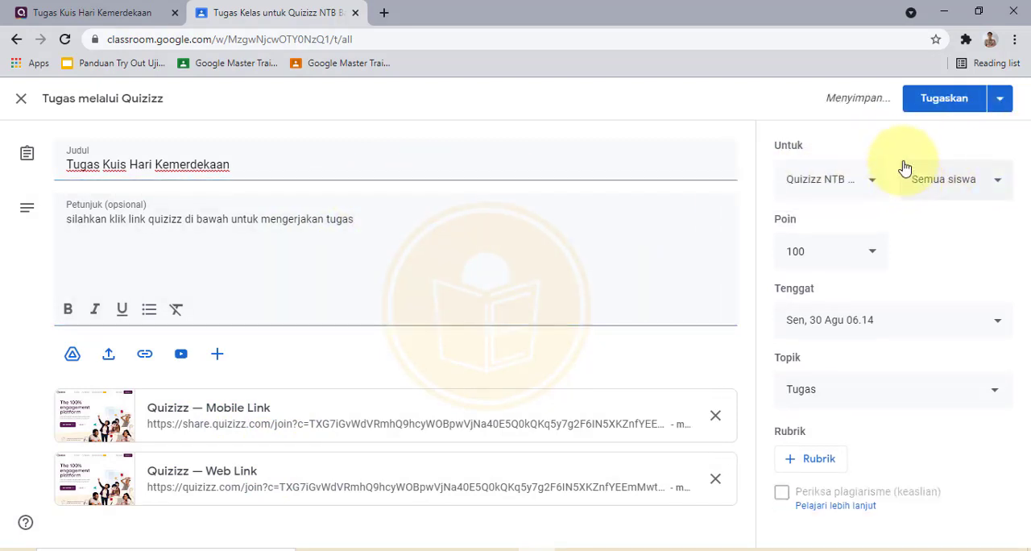
left_click(921, 102)
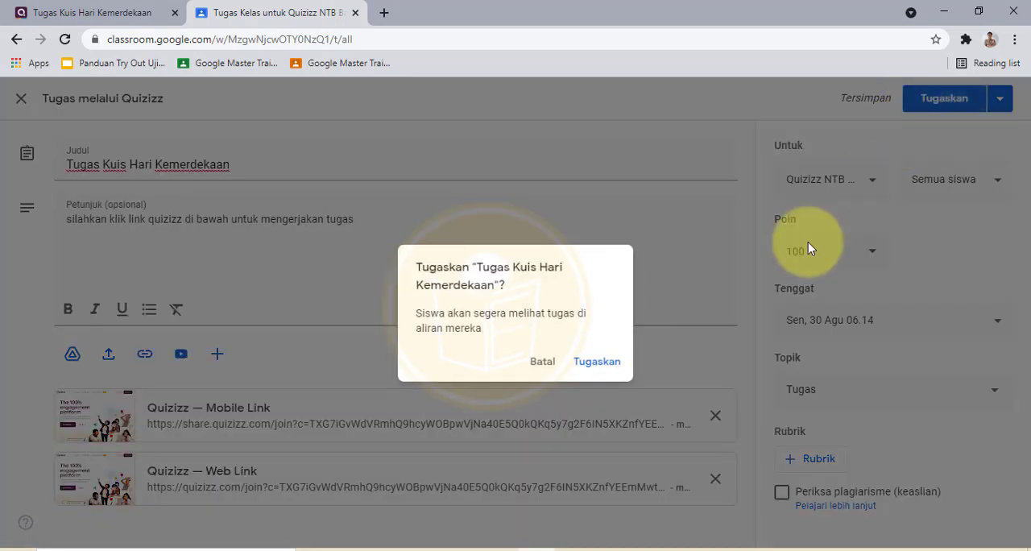
left_click(594, 362)
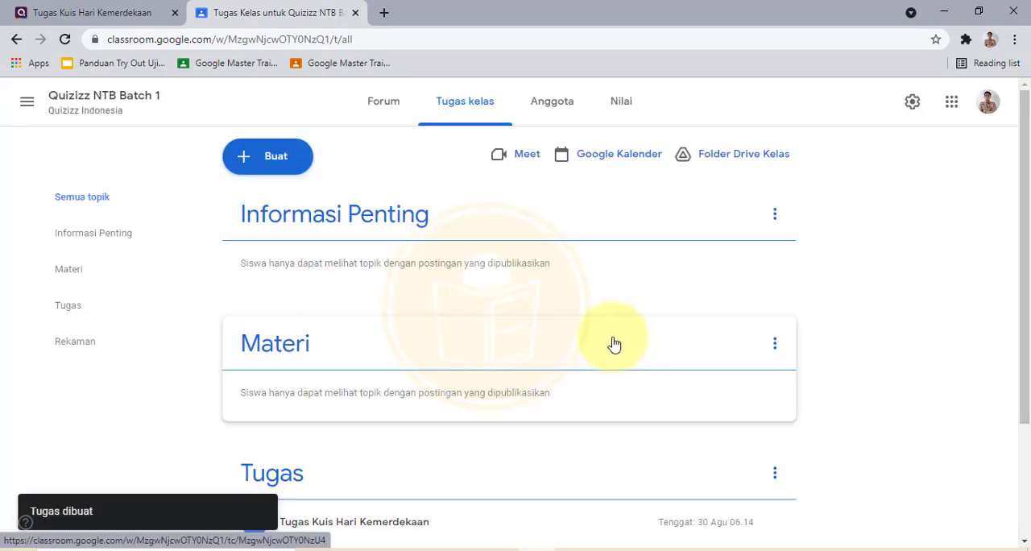
Step: Switch to a browser profile signed in with a student account and open Google Classroom
scroll(564, 309, "down", 2)
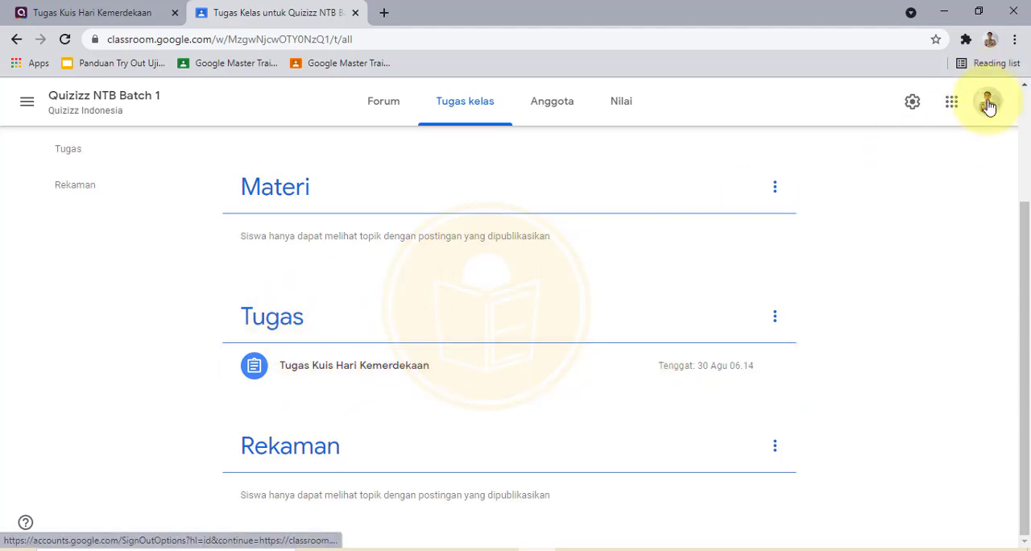
left_click(990, 39)
left_click(842, 398)
left_click(301, 41)
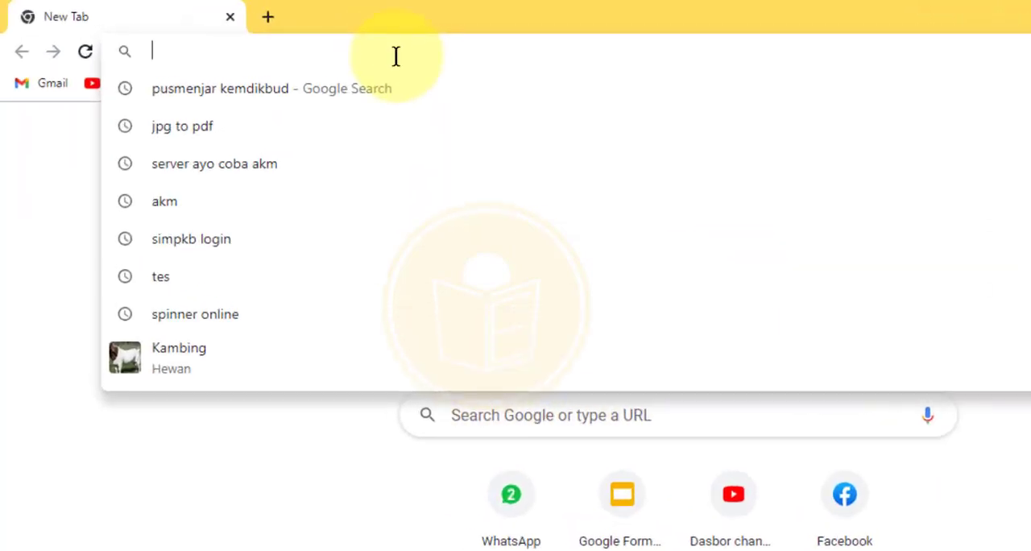
type("cl")
key("Return")
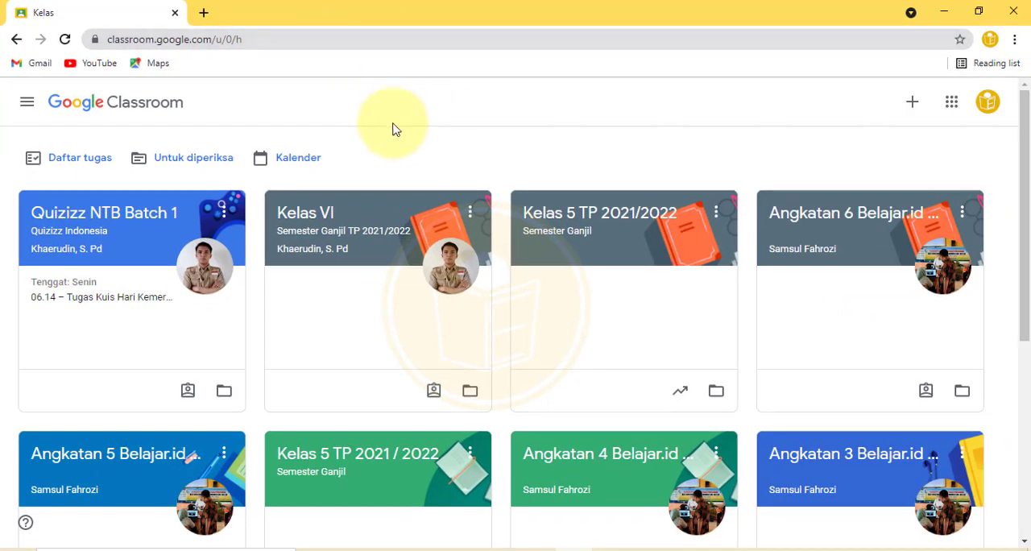
Step: Open the Tugas Kuis Hari Kemerdekaan assignment in the Quizizz NTB Batch 1 class as the student
left_click(106, 219)
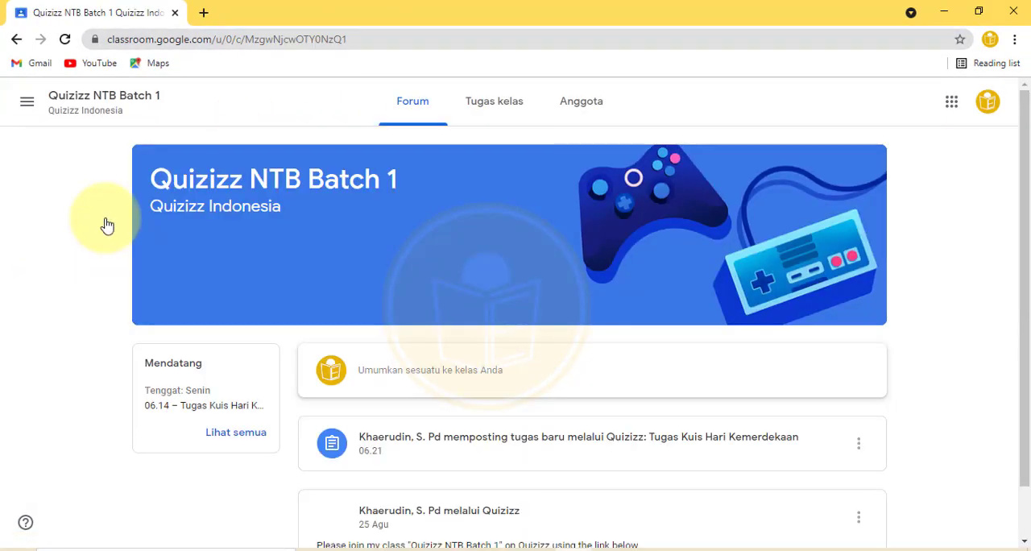
left_click(503, 119)
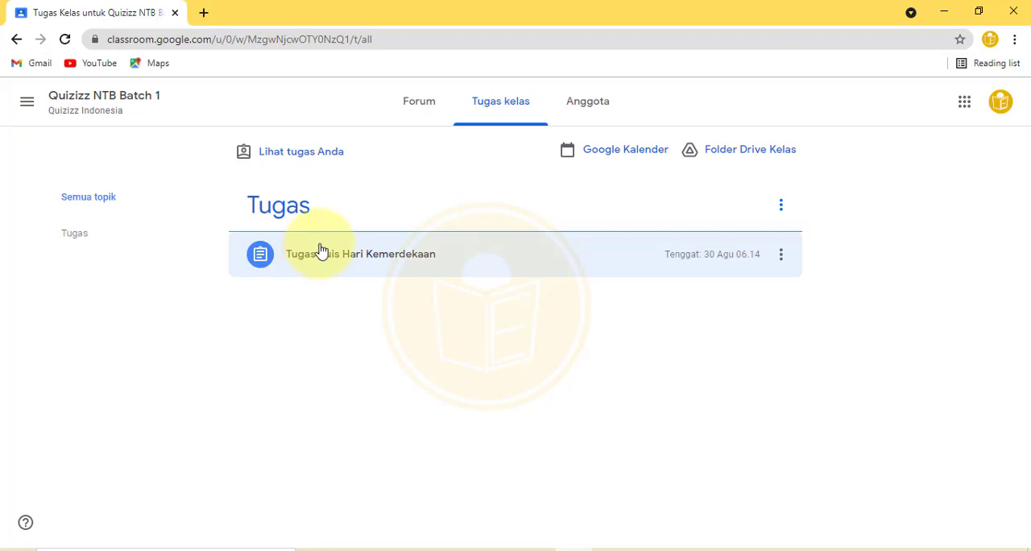
left_click(327, 259)
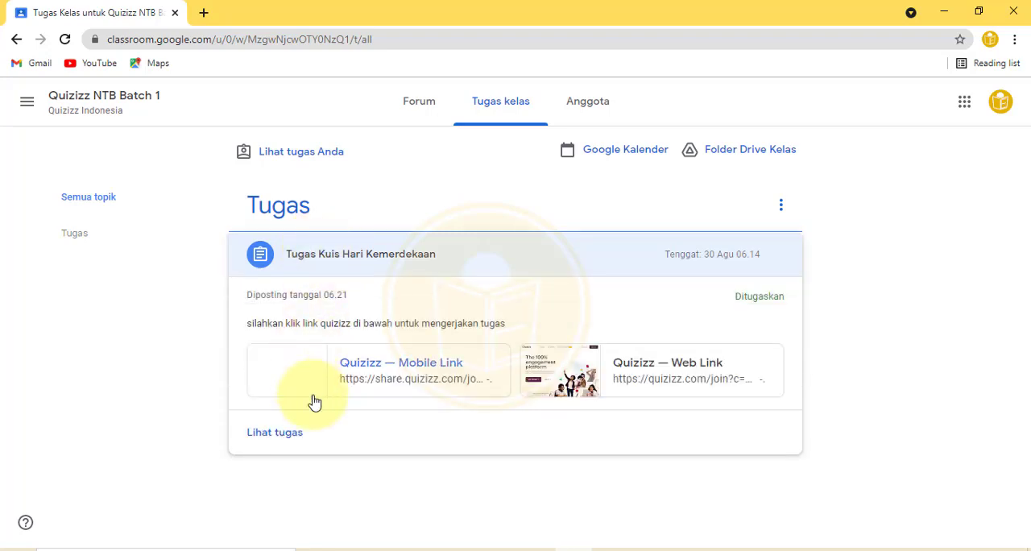
left_click(286, 436)
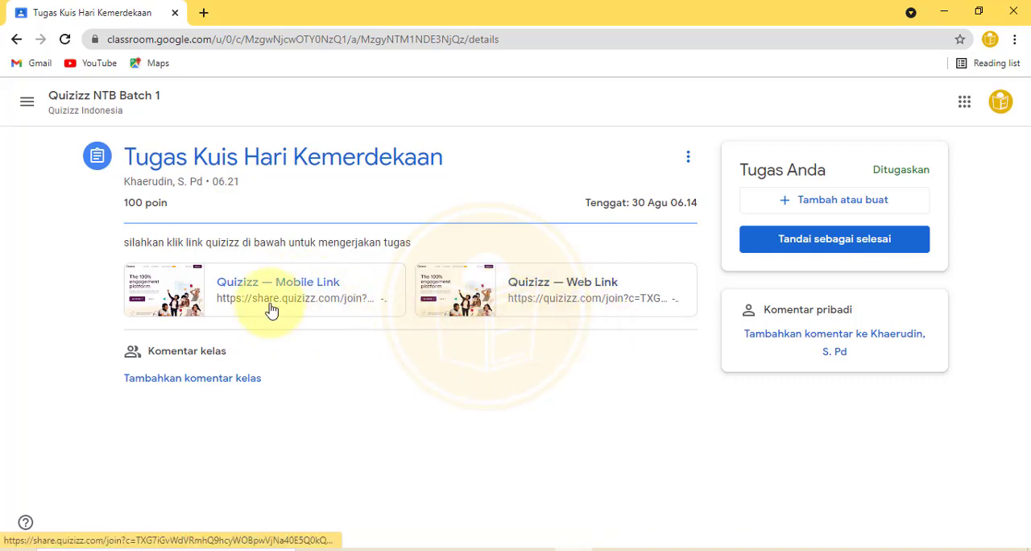
Step: Open the assignment's Quizizz web link and sign in to Quizizz with the student's Google account, allowing the requested access
left_click(1001, 103)
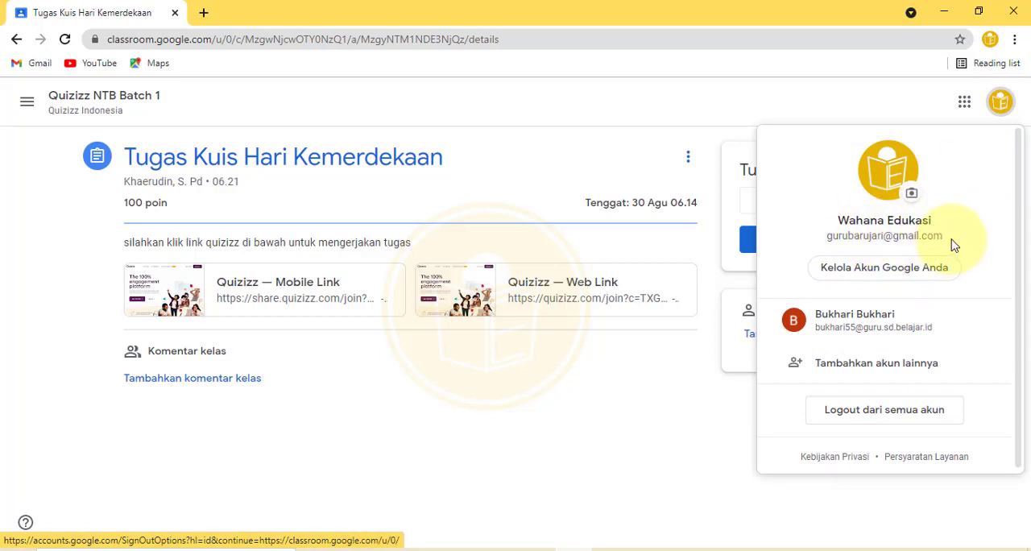
left_click(597, 363)
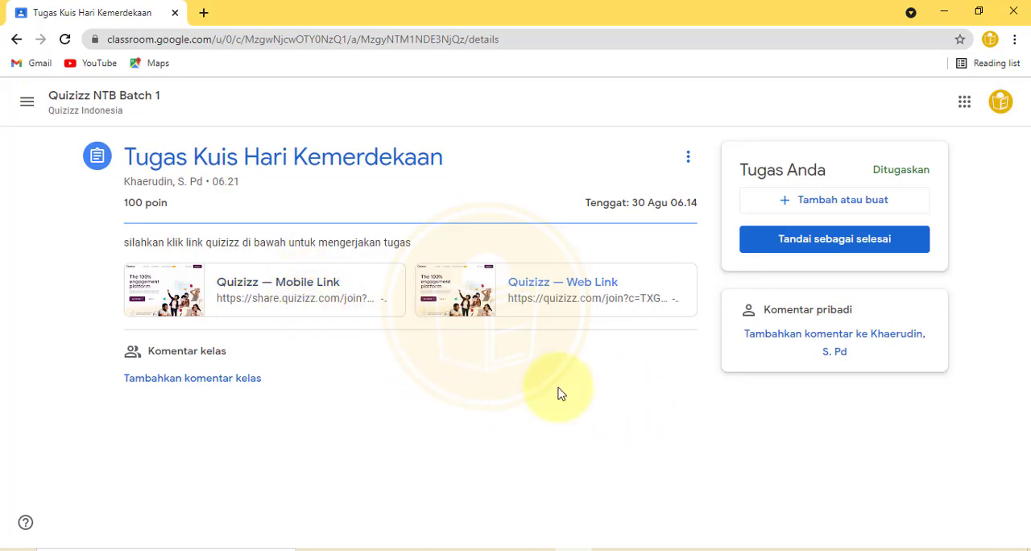
left_click(575, 298)
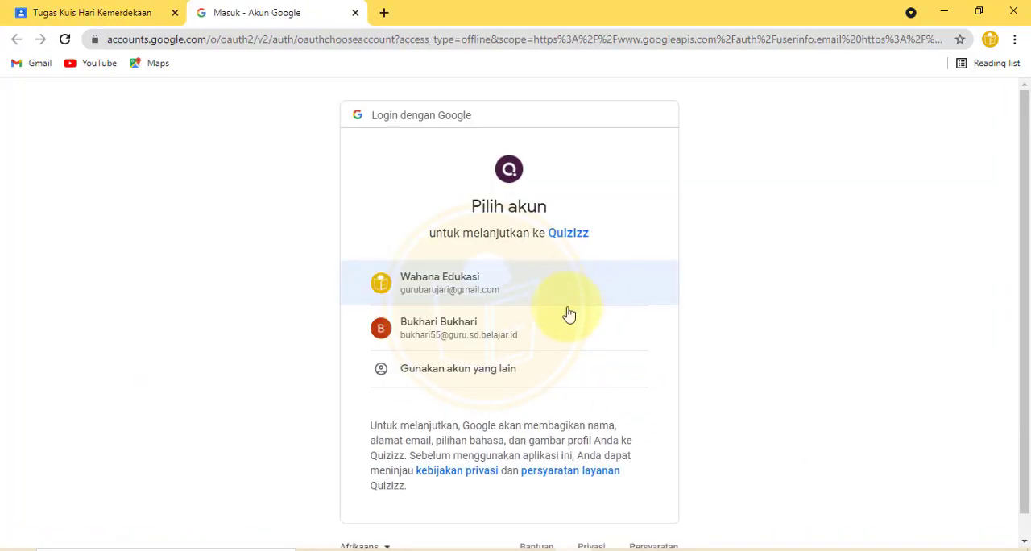
left_click(479, 304)
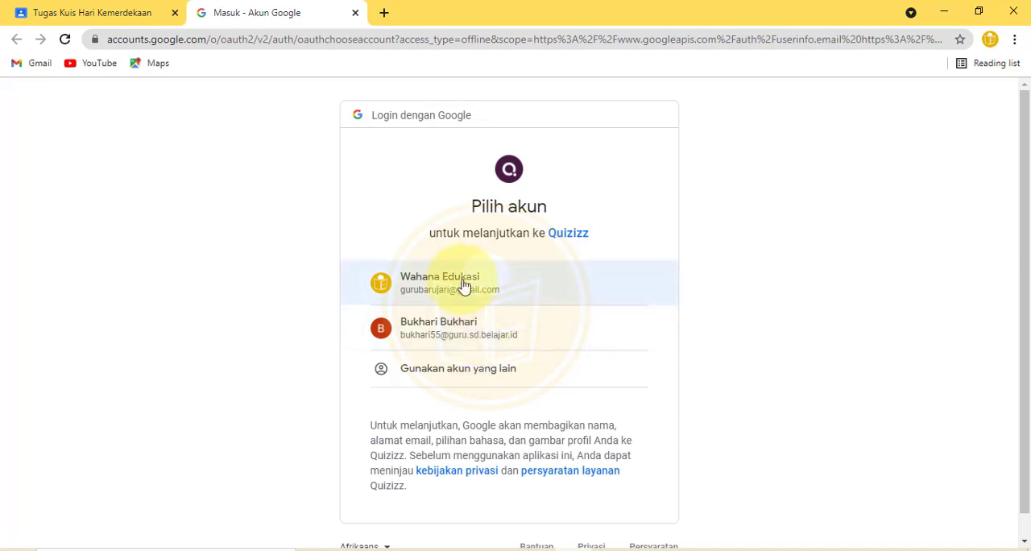
left_click(463, 286)
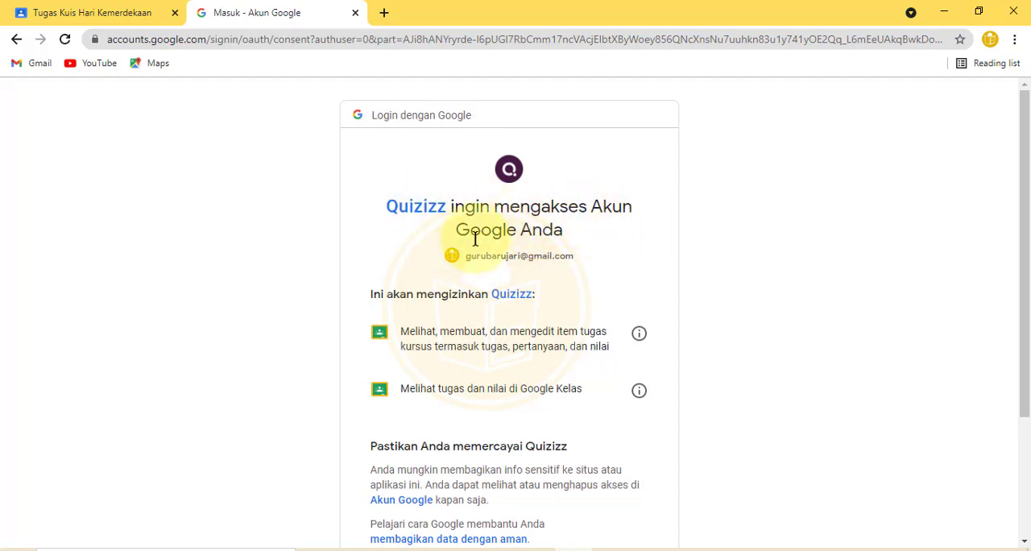
scroll(575, 237, "down", 3)
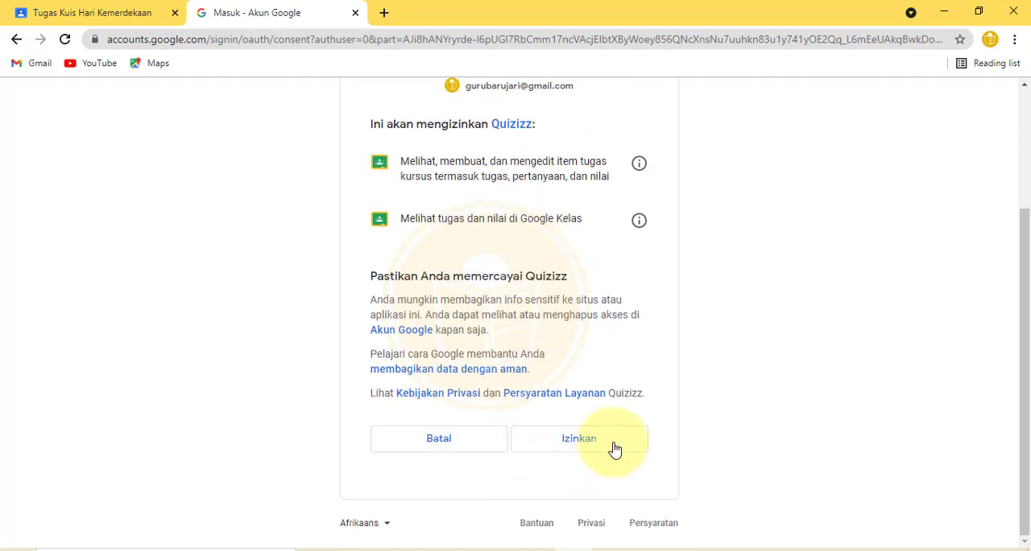
left_click(601, 441)
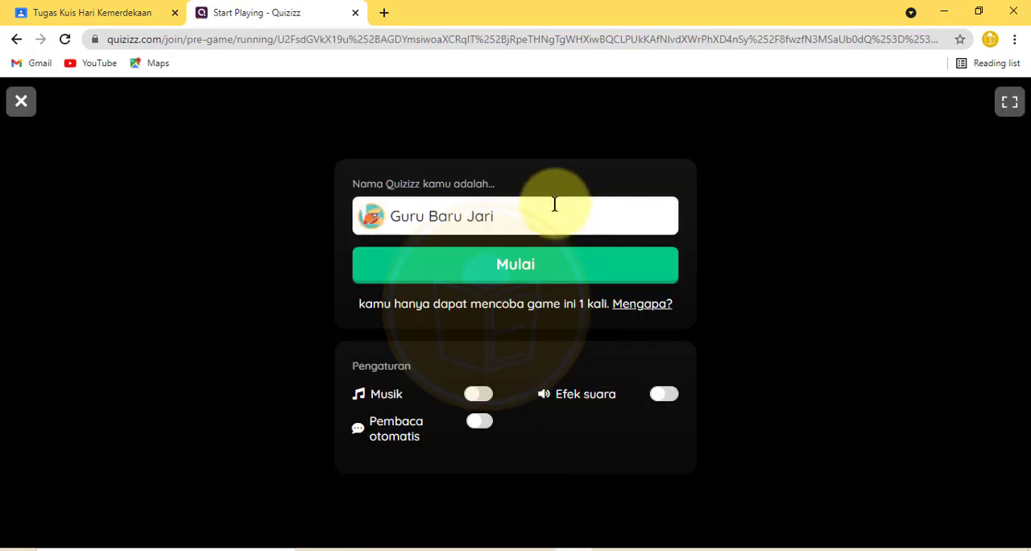
Step: Replace the Quizizz player name with the student account's name and start the quiz
left_click_drag(554, 211, 256, 192)
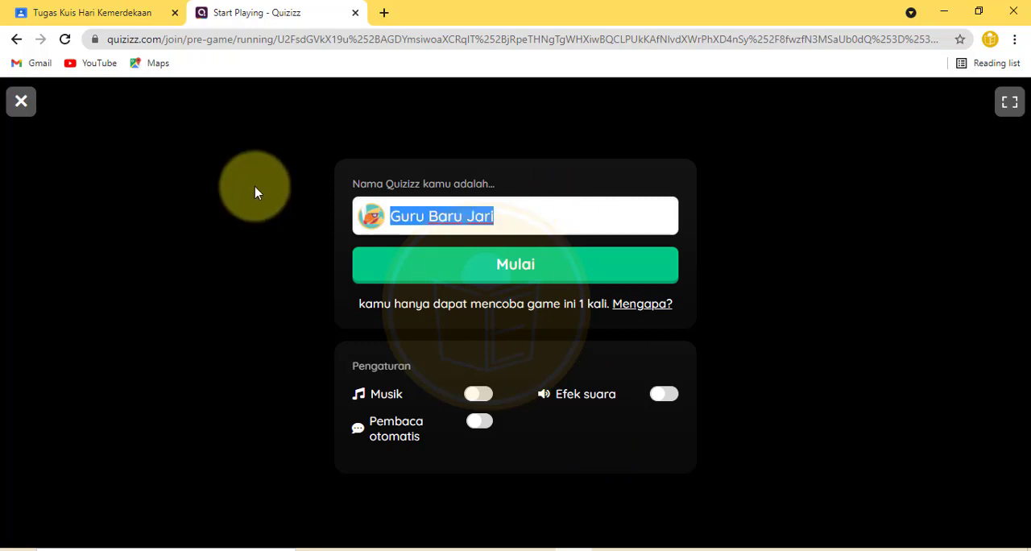
type("Wahana Edukasi")
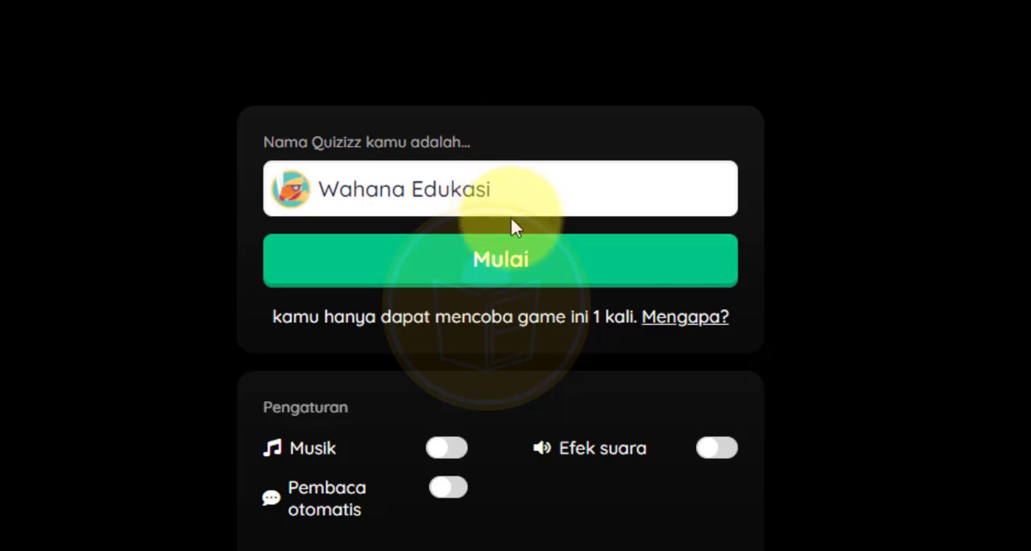
left_click(501, 263)
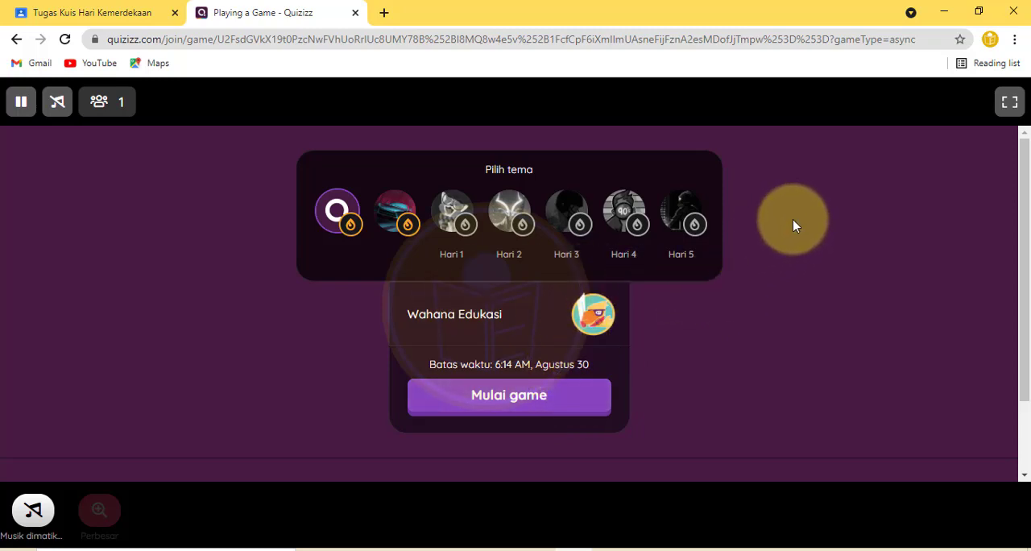
Step: Turn on the game music and choose the Synthwave theme
left_click(61, 107)
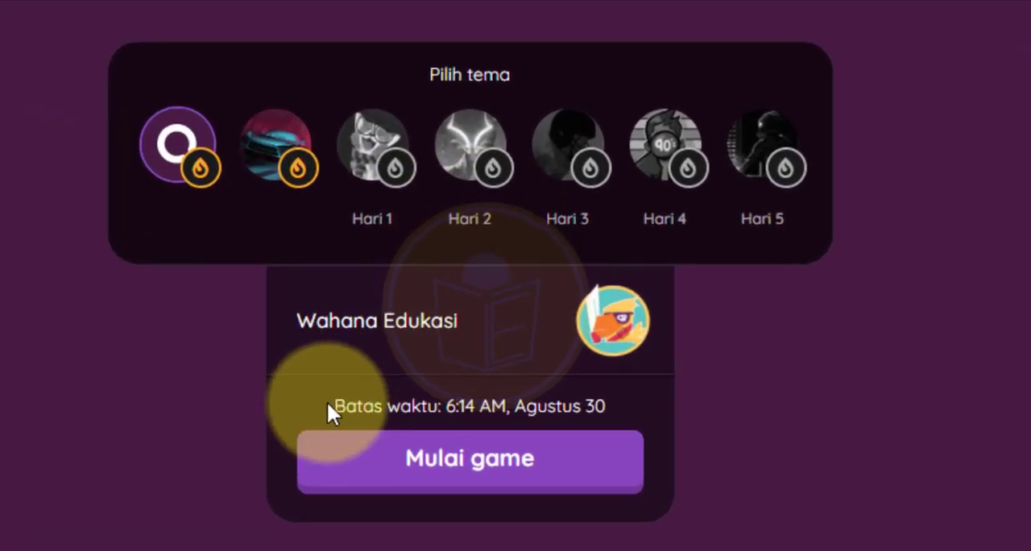
left_click_drag(328, 405, 618, 421)
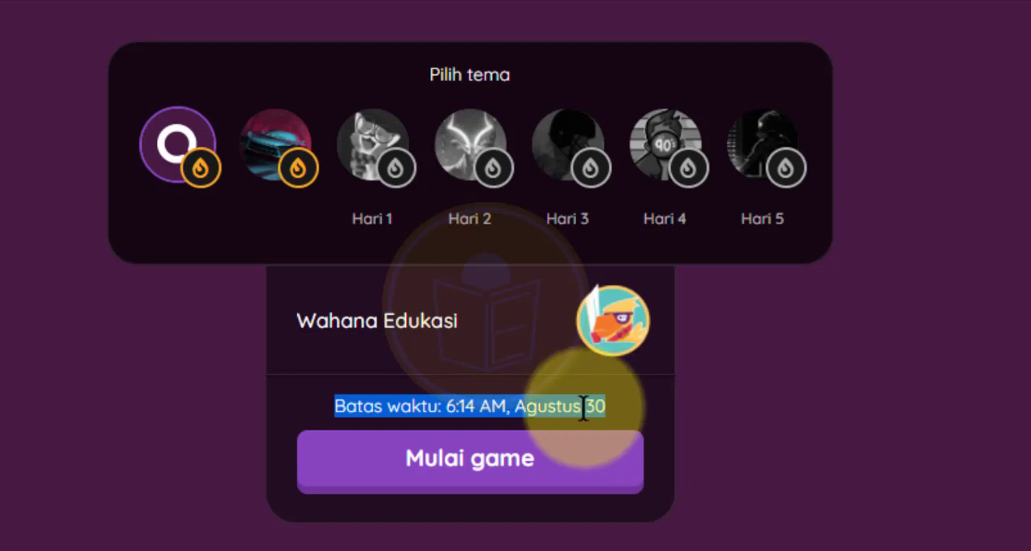
left_click(625, 412)
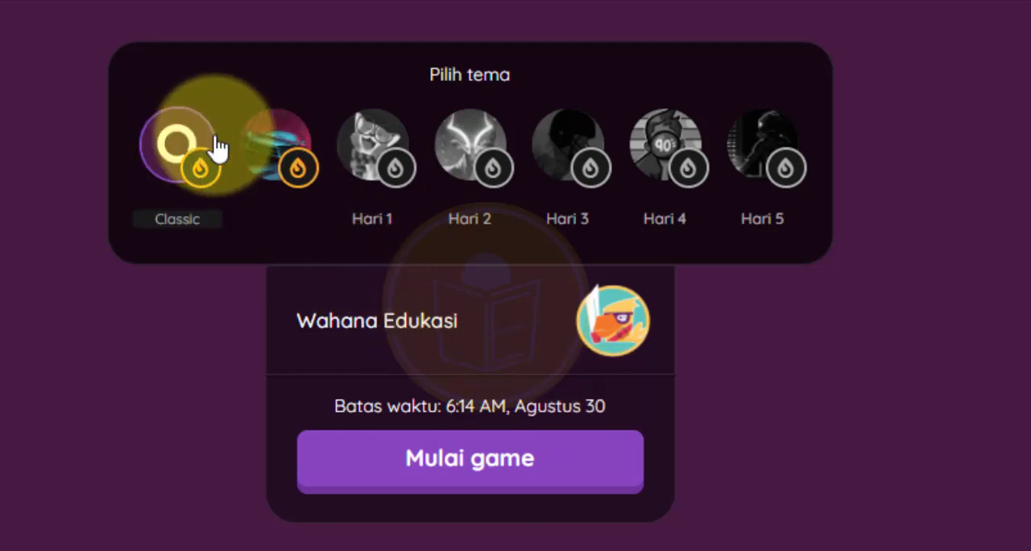
left_click(164, 153)
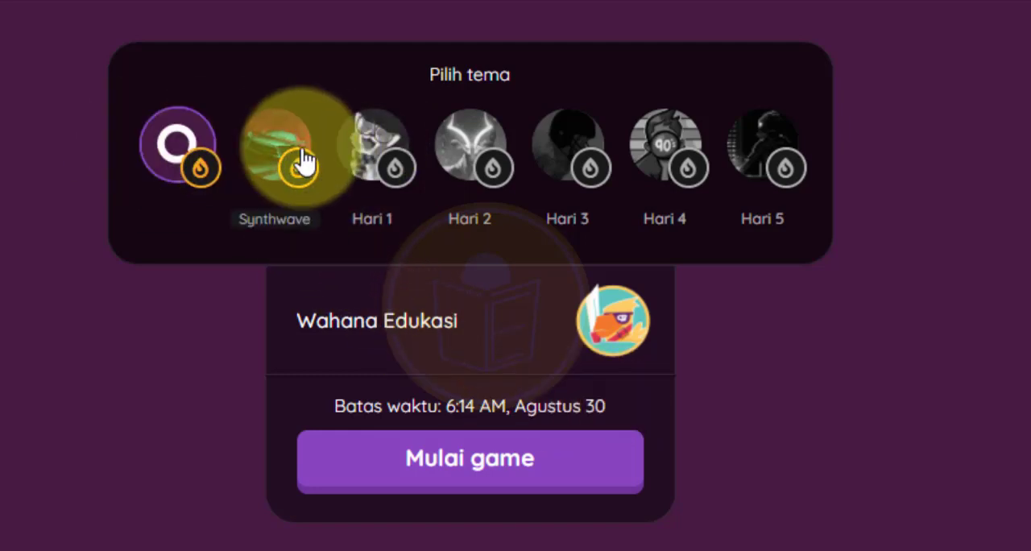
left_click(305, 162)
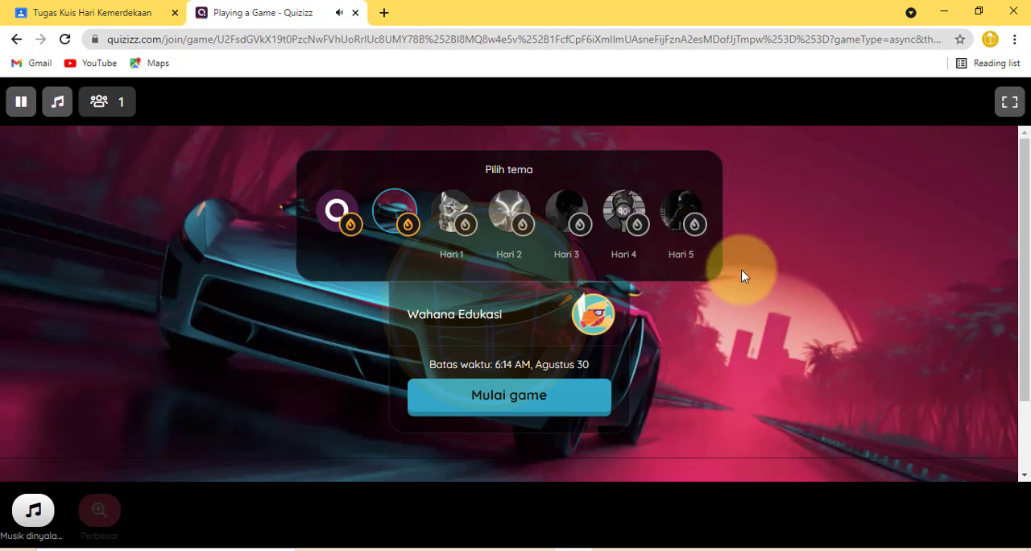
Step: Start the game and answer the first question with 17 Agustus 1945
left_click(542, 398)
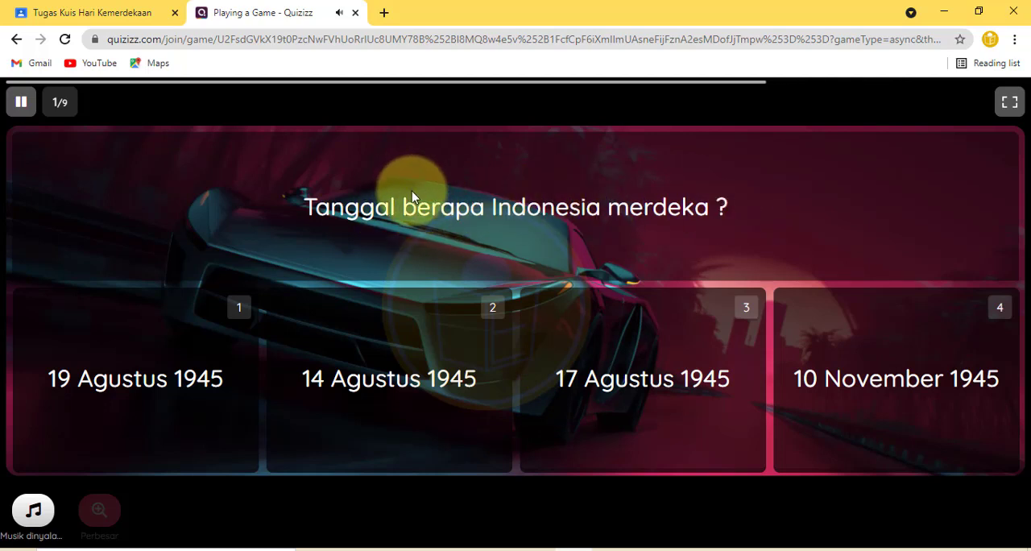
key("XF86AudioLowerVolume")
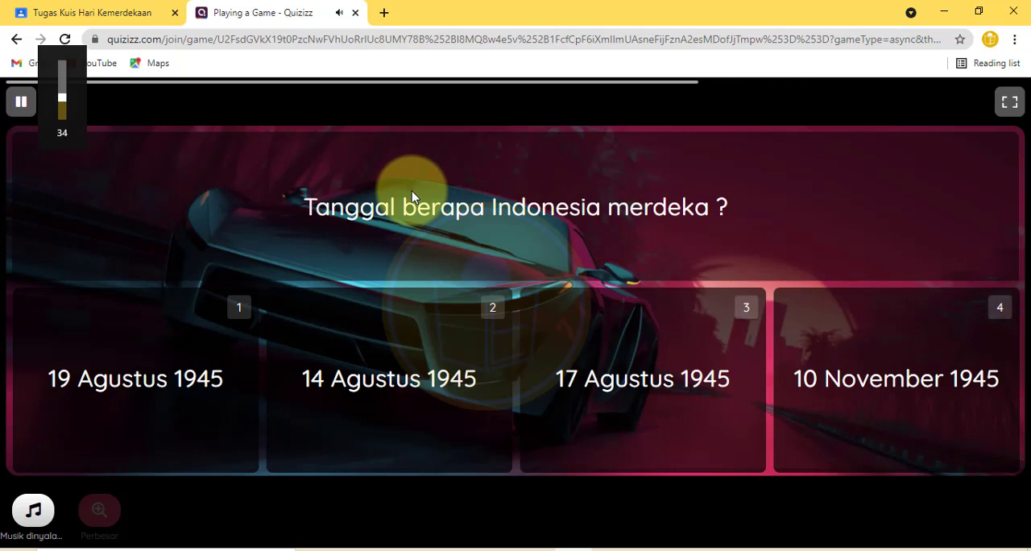
key("XF86AudioLowerVolume")
key("XF86AudioLowerVolume")
key("XF86AudioLowerVolume")
key("XF86AudioLowerVolume")
key("XF86AudioLowerVolume")
key("XF86AudioLowerVolume")
key("XF86AudioLowerVolume")
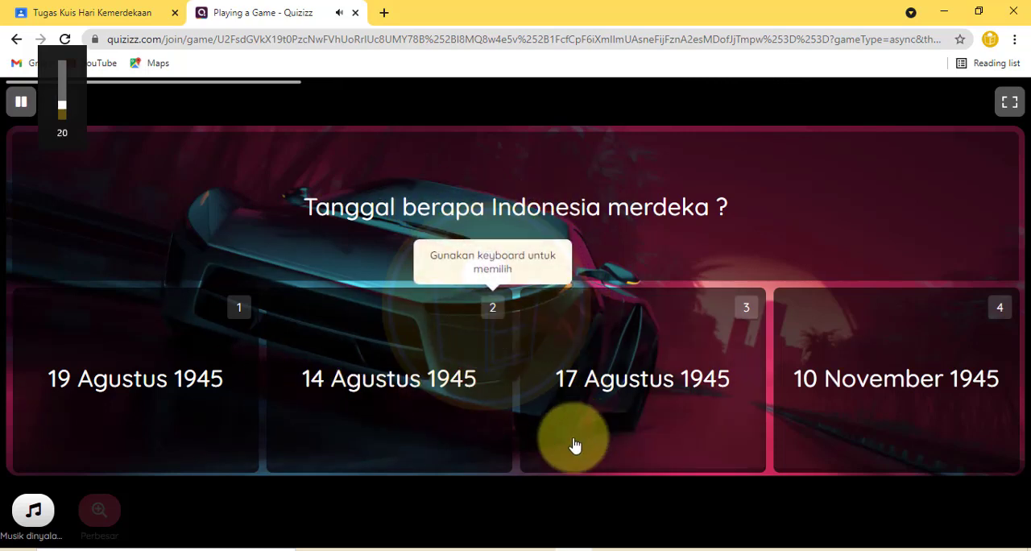
left_click(581, 385)
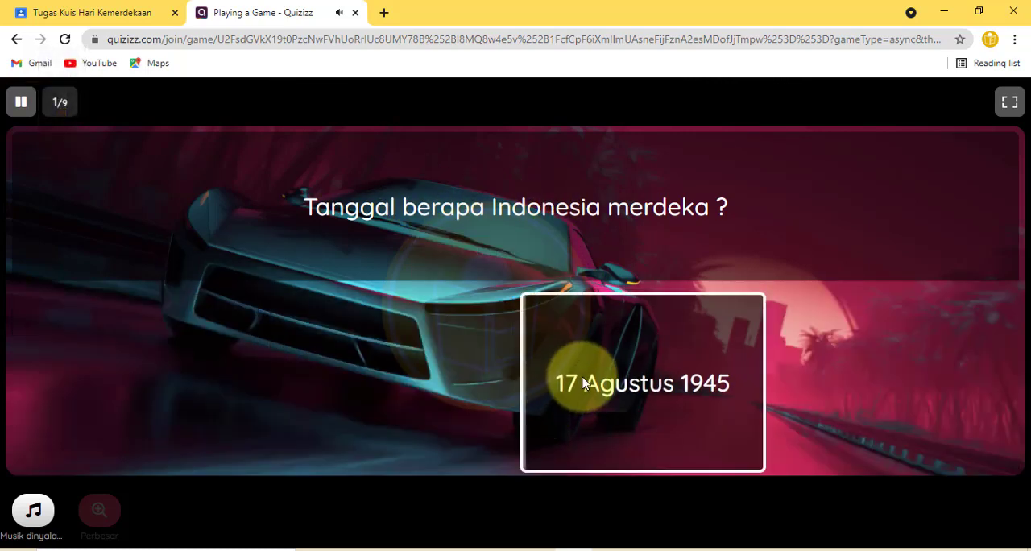
Step: Mute the game music
key("XF86AudioLowerVolume")
key("XF86AudioLowerVolume")
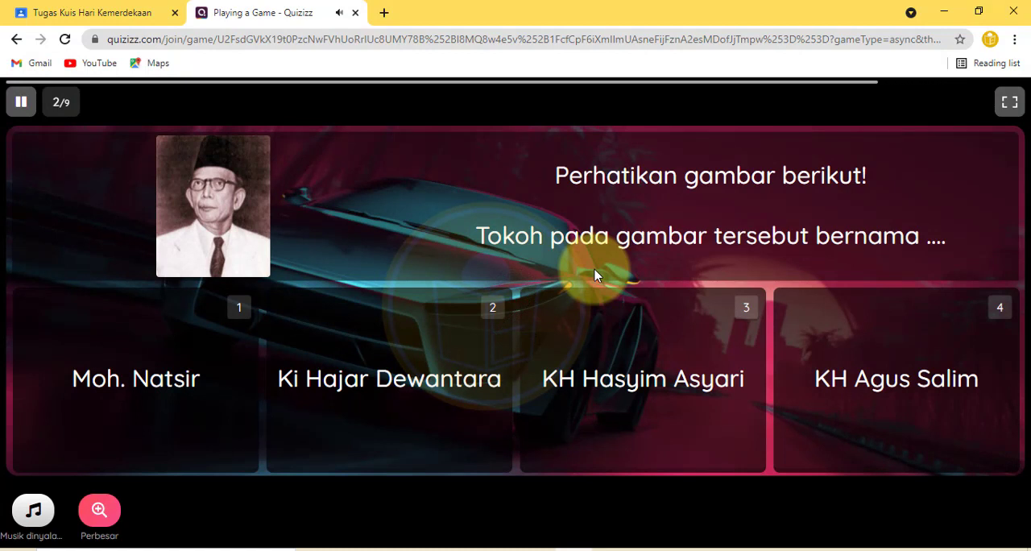
key("XF86AudioRaiseVolume")
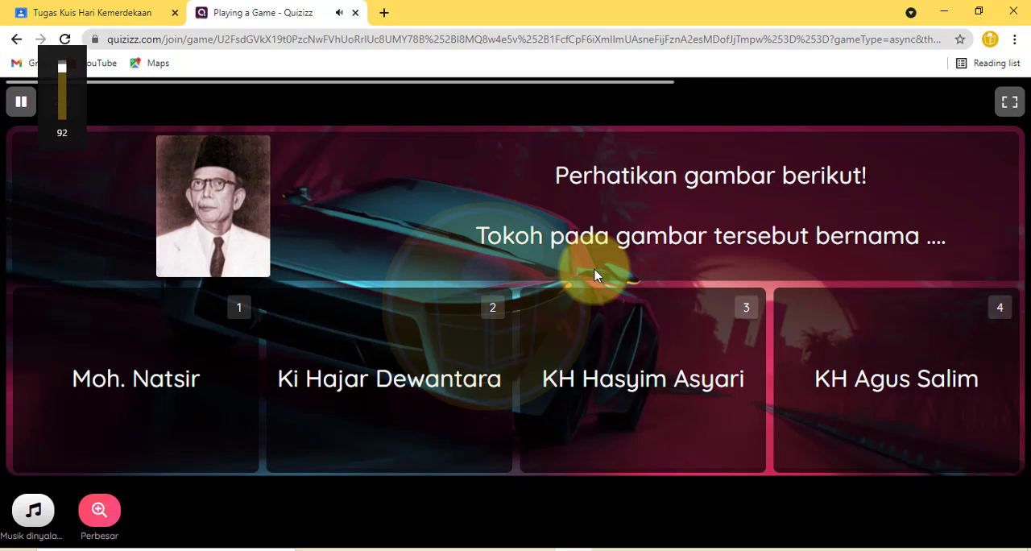
key("XF86AudioLowerVolume")
key("XF86AudioLowerVolume")
key("XF86AudioLowerVolume")
key("XF86AudioLowerVolume")
key("XF86AudioLowerVolume")
key("XF86AudioLowerVolume")
key("XF86AudioLowerVolume")
key("XF86AudioLowerVolume")
key("XF86AudioLowerVolume")
key("XF86AudioLowerVolume")
key("XF86AudioLowerVolume")
key("XF86AudioLowerVolume")
key("XF86AudioLowerVolume")
key("XF86AudioLowerVolume")
key("XF86AudioLowerVolume")
key("XF86AudioLowerVolume")
key("XF86AudioLowerVolume")
key("XF86AudioLowerVolume")
key("XF86AudioLowerVolume")
key("XF86AudioLowerVolume")
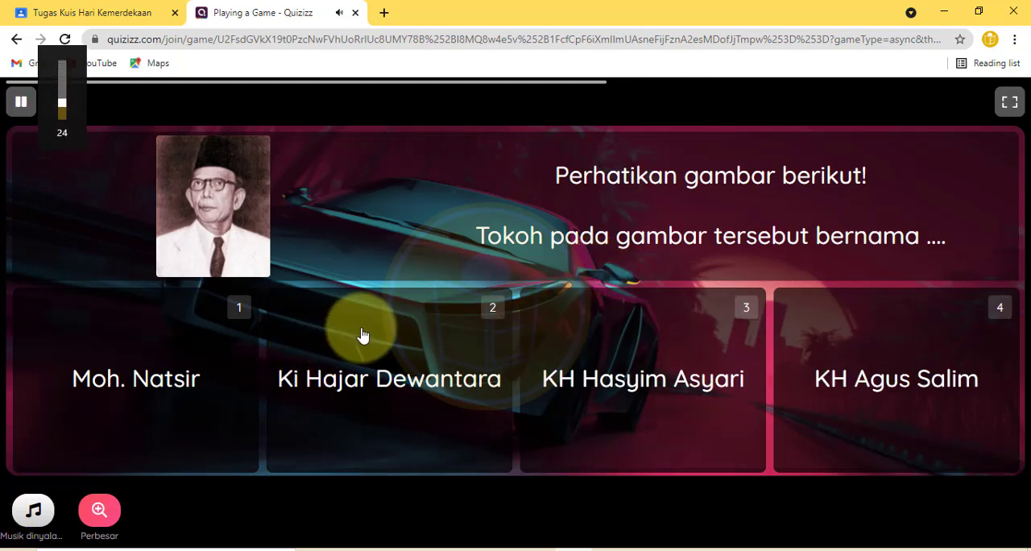
key("XF86AudioLowerVolume")
key("XF86AudioLowerVolume")
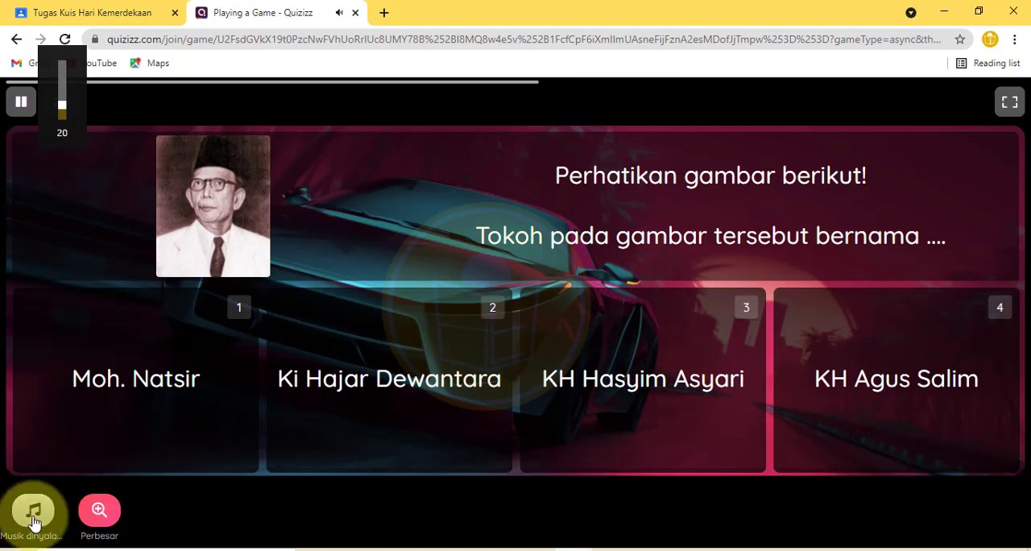
left_click(33, 512)
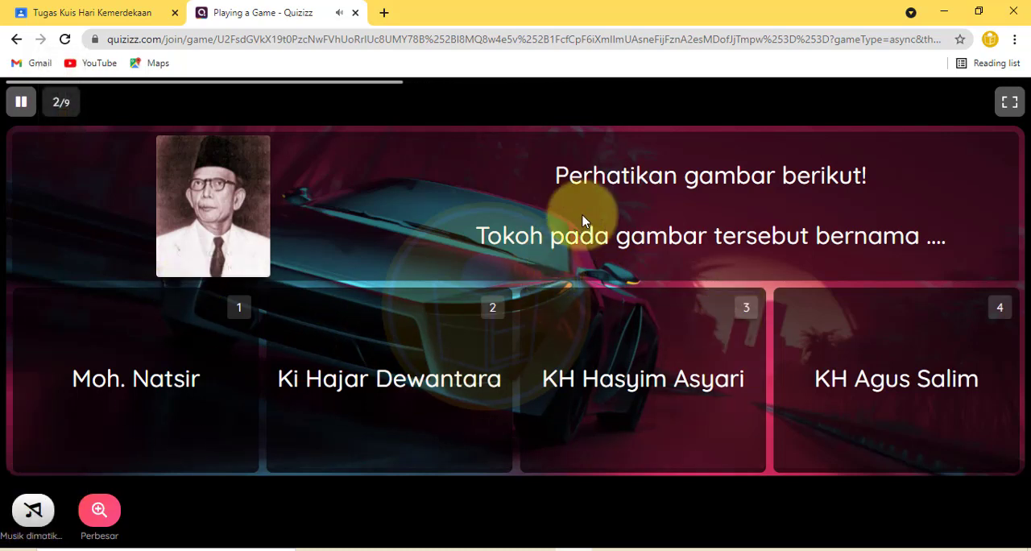
Step: Answer the remaining quiz questions through to the last one
left_click(329, 377)
left_click(564, 385)
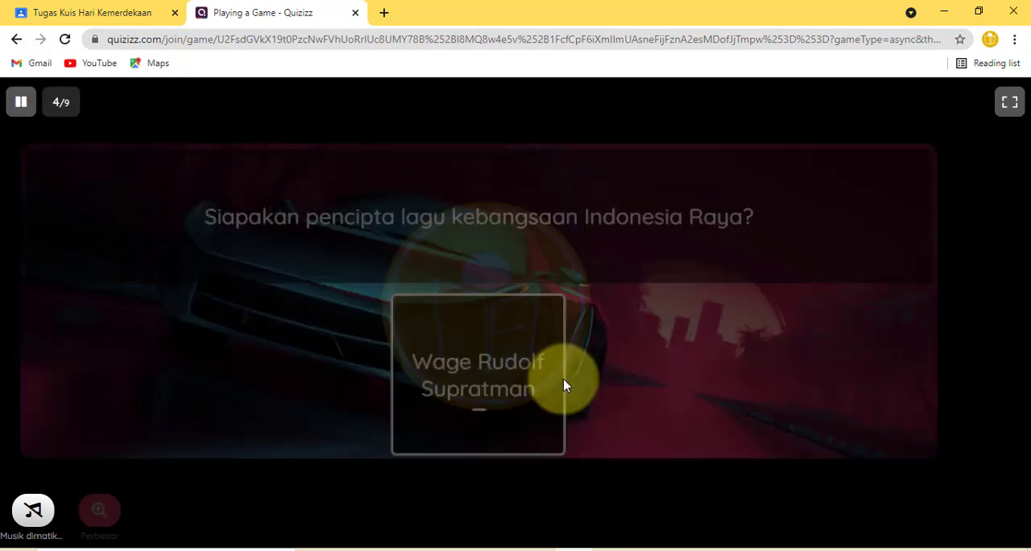
left_click(668, 375)
left_click(666, 384)
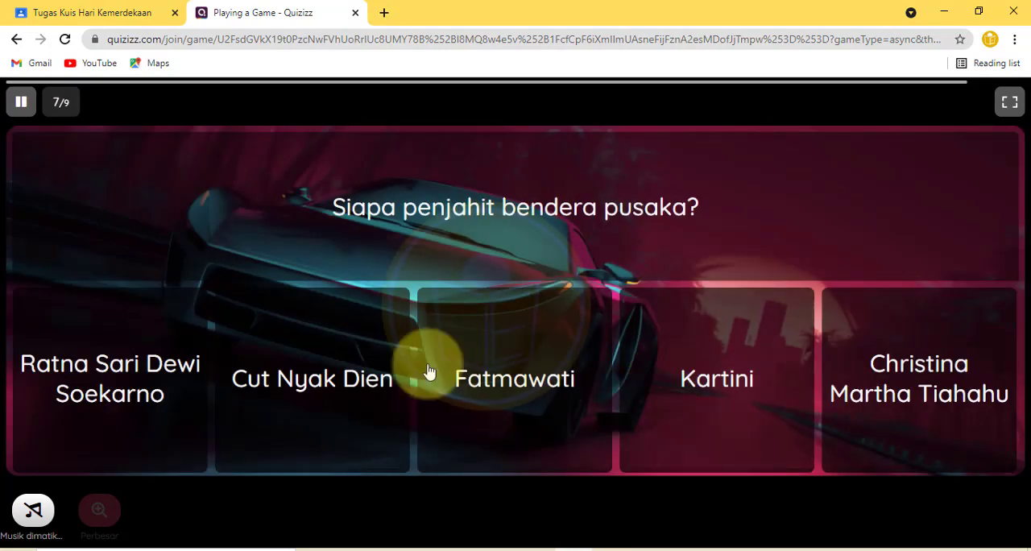
left_click(430, 371)
left_click(852, 368)
left_click(548, 359)
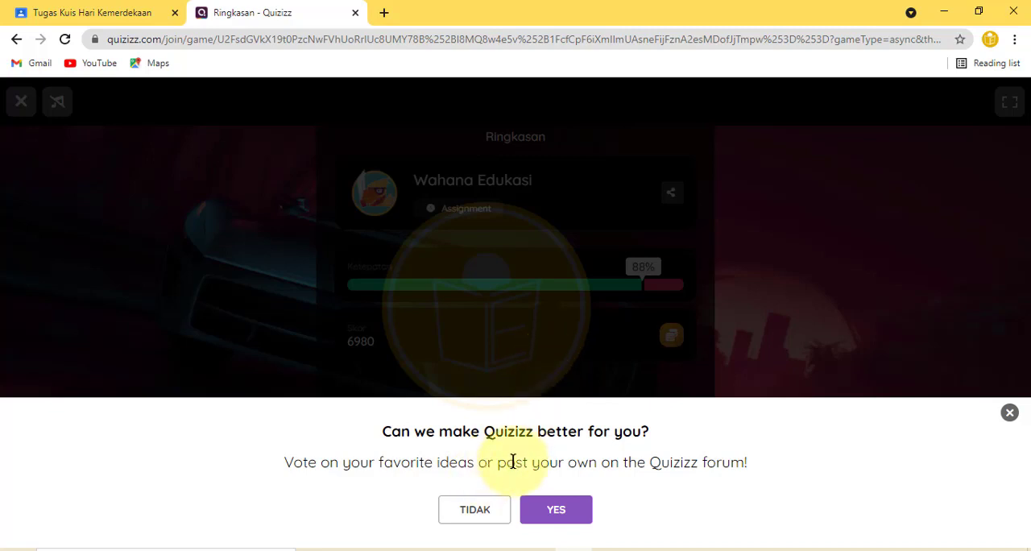
Step: Dismiss the feedback prompt and exit the quiz summary
left_click(1009, 413)
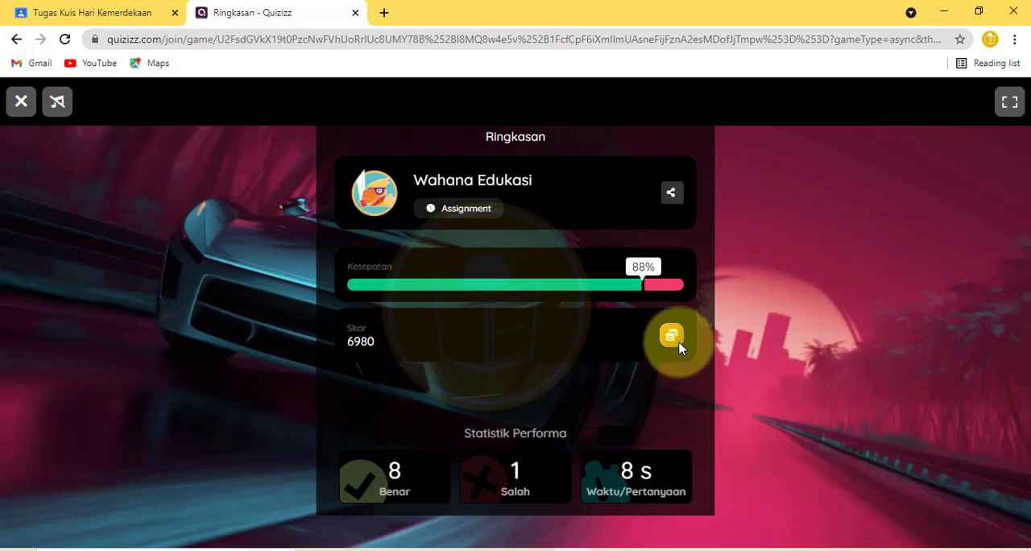
left_click(21, 101)
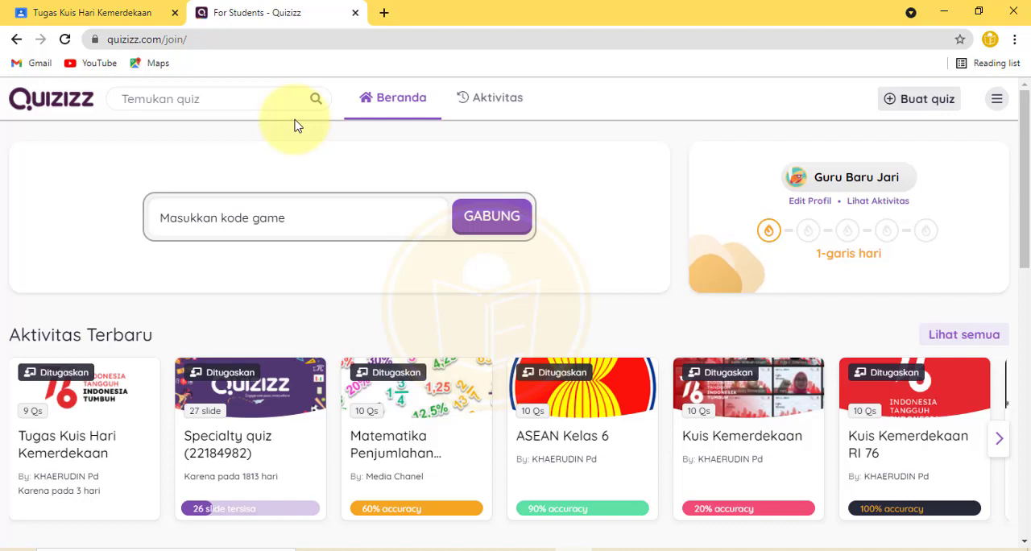
Step: Switch to the teacher's Classroom window and open the graded student work of the Tugas Kuis Hari Kemerdekaan assignment
left_click(991, 39)
left_click(889, 369)
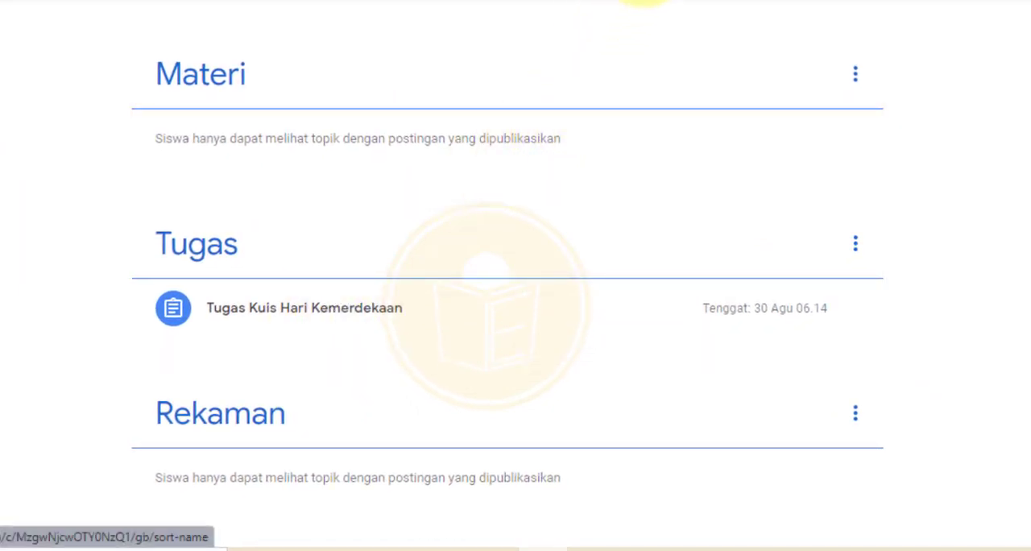
left_click(284, 315)
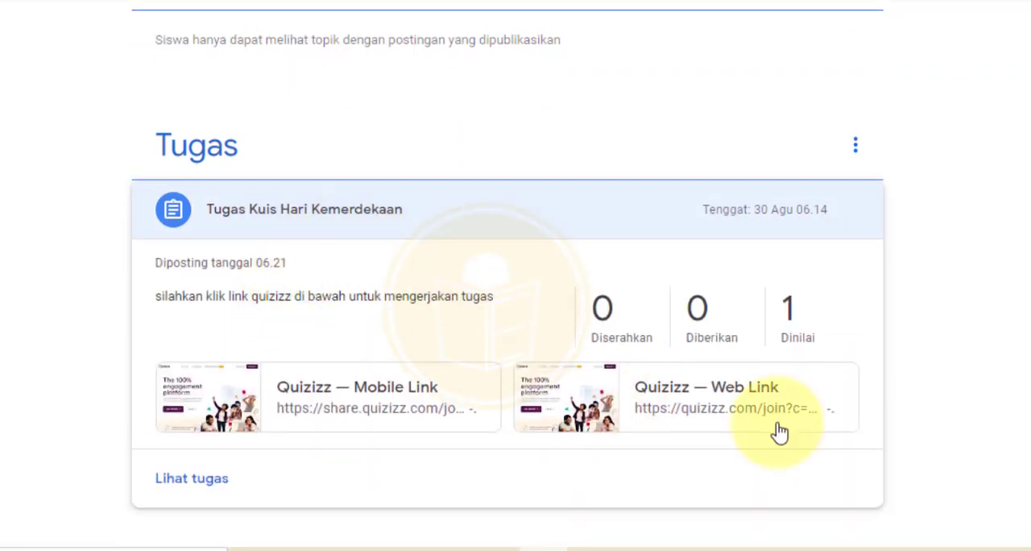
left_click(804, 326)
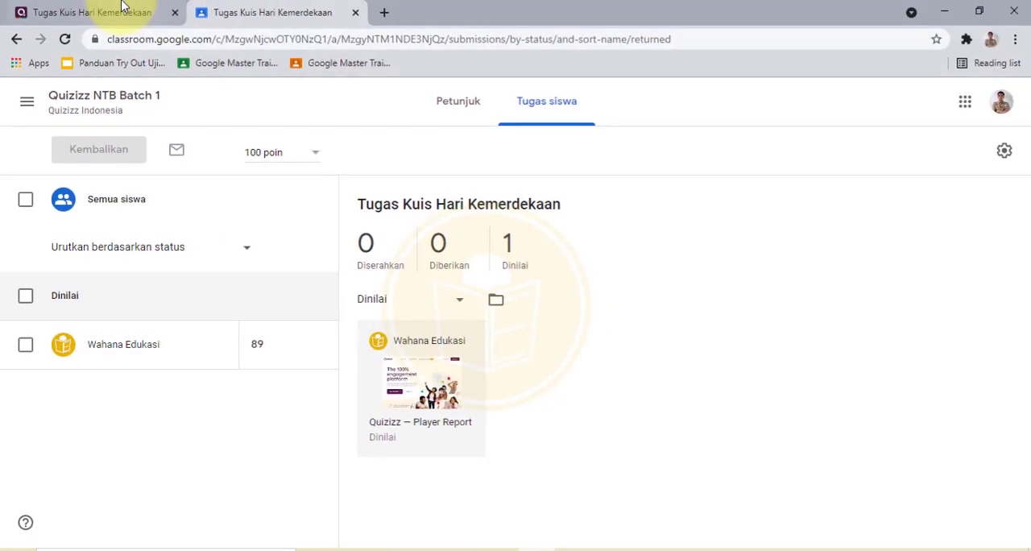
Step: Open the Quizizz reports and view the Tugas Kuis Hari Kemerdekaan report's participant results
left_click(120, 7)
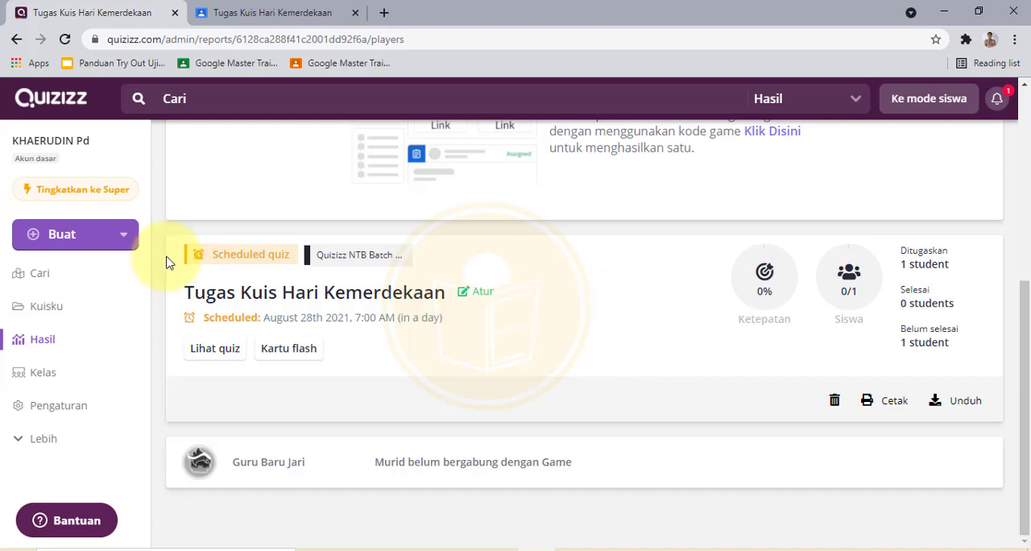
left_click(62, 340)
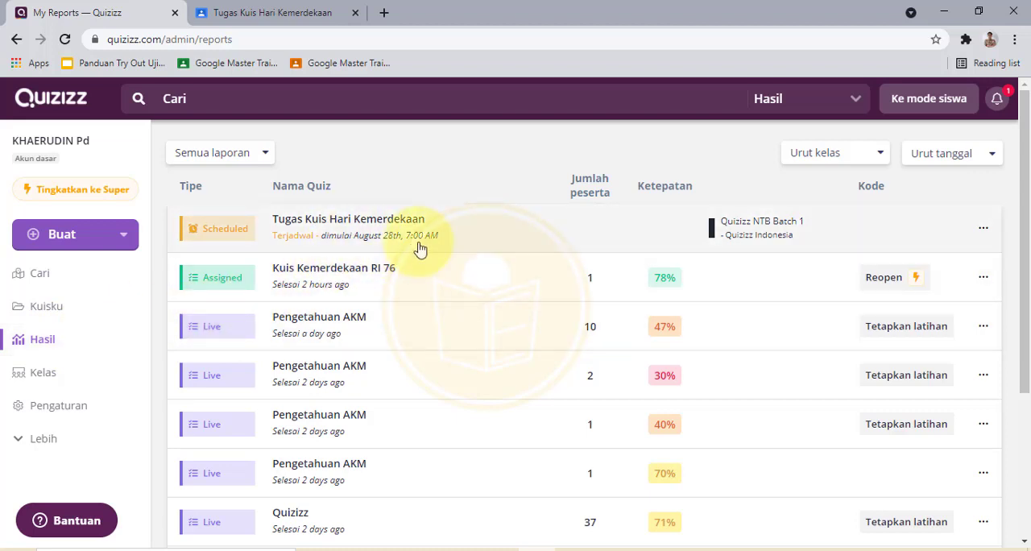
left_click(420, 250)
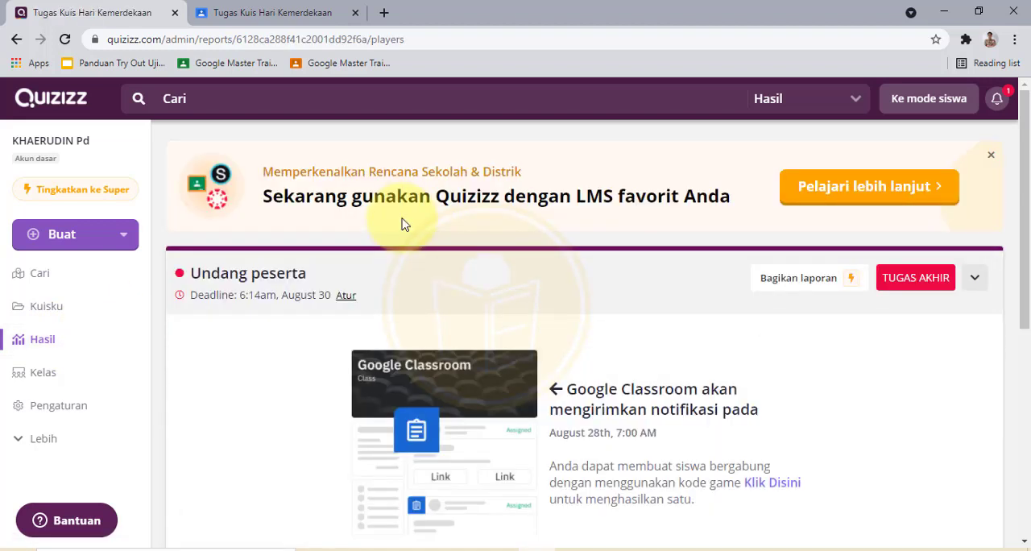
scroll(394, 331, "down", 5)
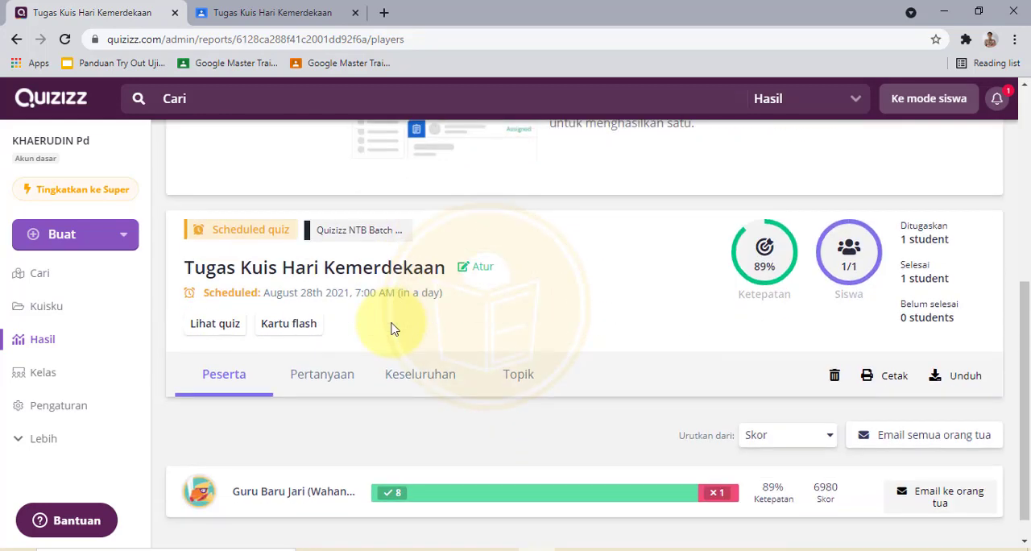